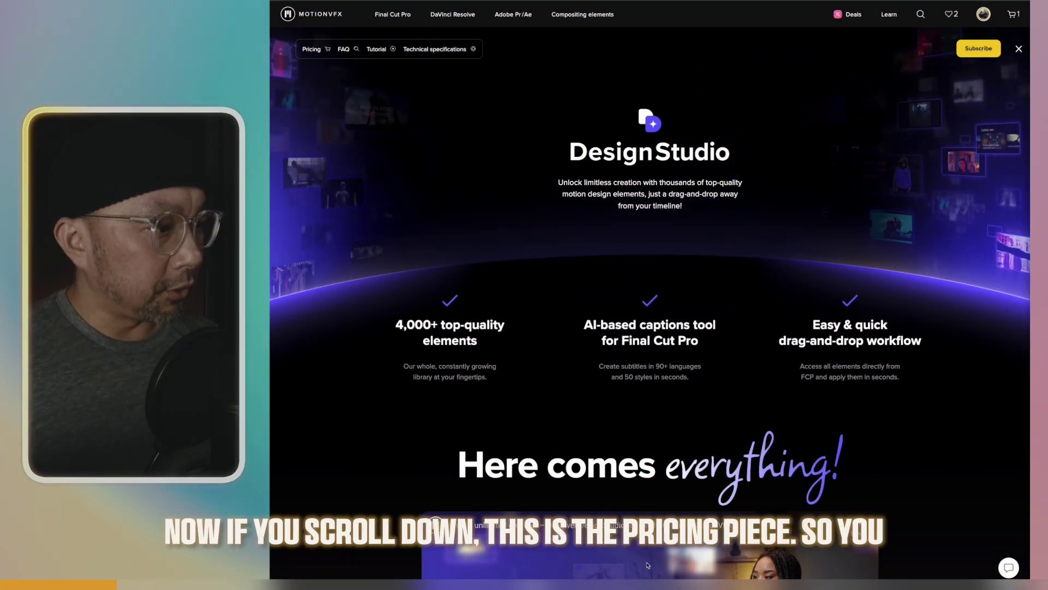
Switch the DesignStudio pricing cards to monthly billing, showing $29 and $49 per month
scroll(648, 565, down, 6)
scroll(648, 565, down, 5)
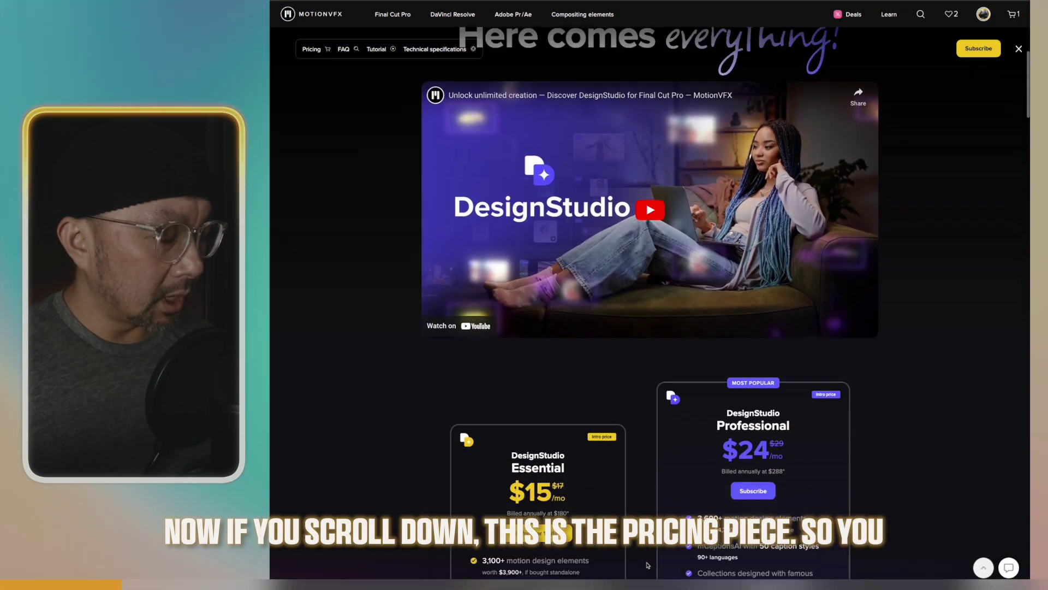
scroll(648, 565, down, 1)
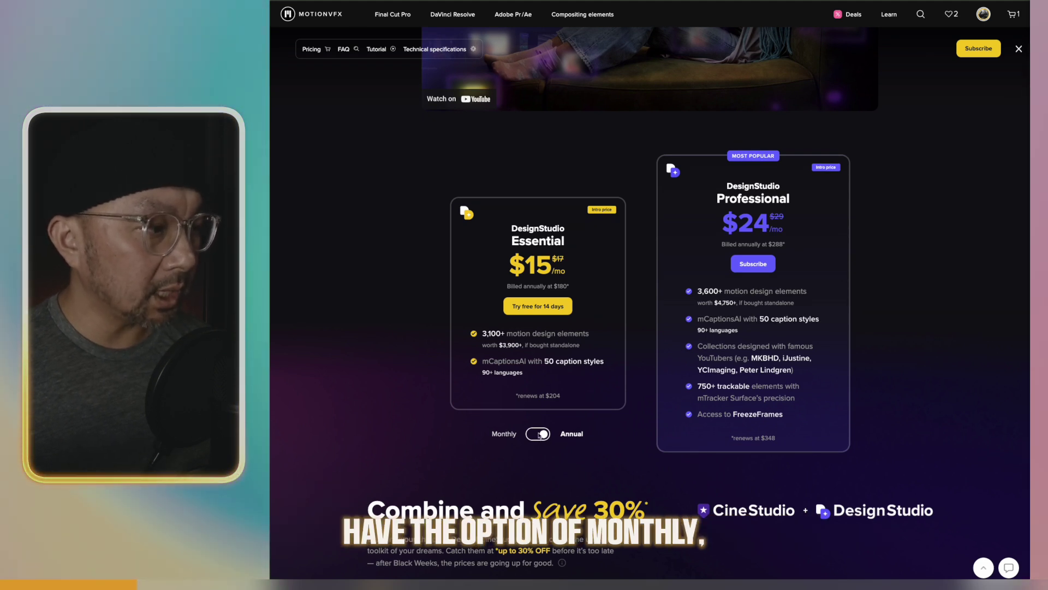
click(539, 435)
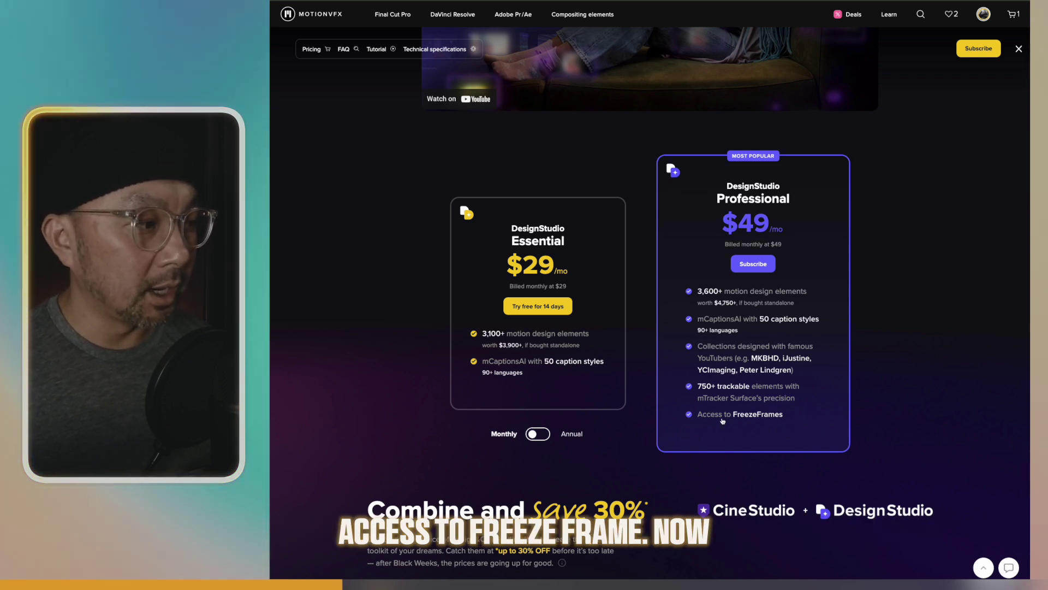
Return DesignStudio prices to annual billing and scroll to the 'Combine and save 30%' bundle
click(544, 435)
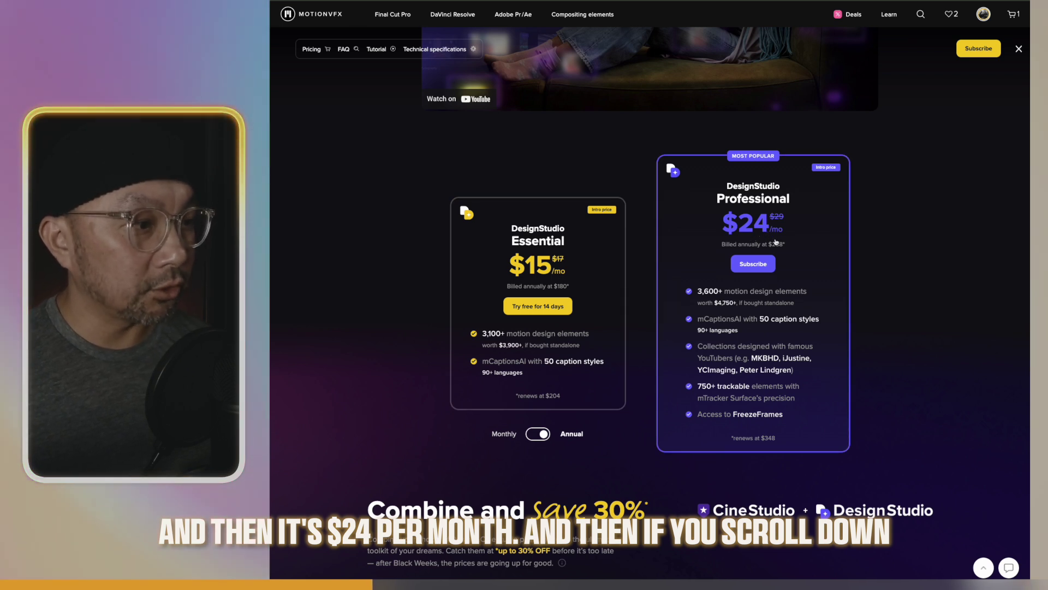
scroll(776, 242, down, 4)
scroll(776, 242, down, 3)
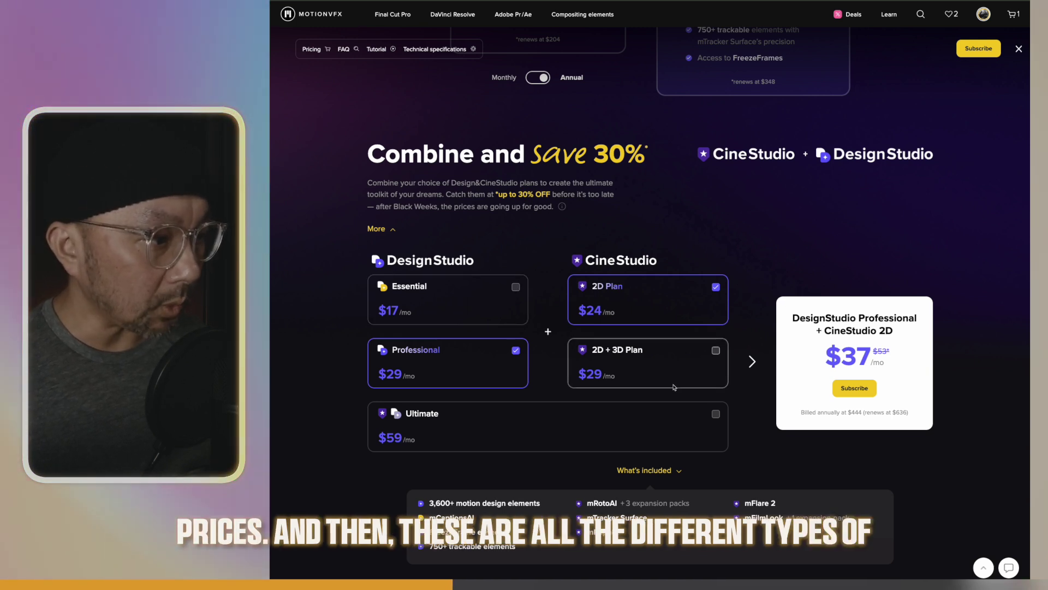
Scroll past the features, FAQ and free-trial sections to Technical specifications and mExtension
scroll(650, 298, down, 3)
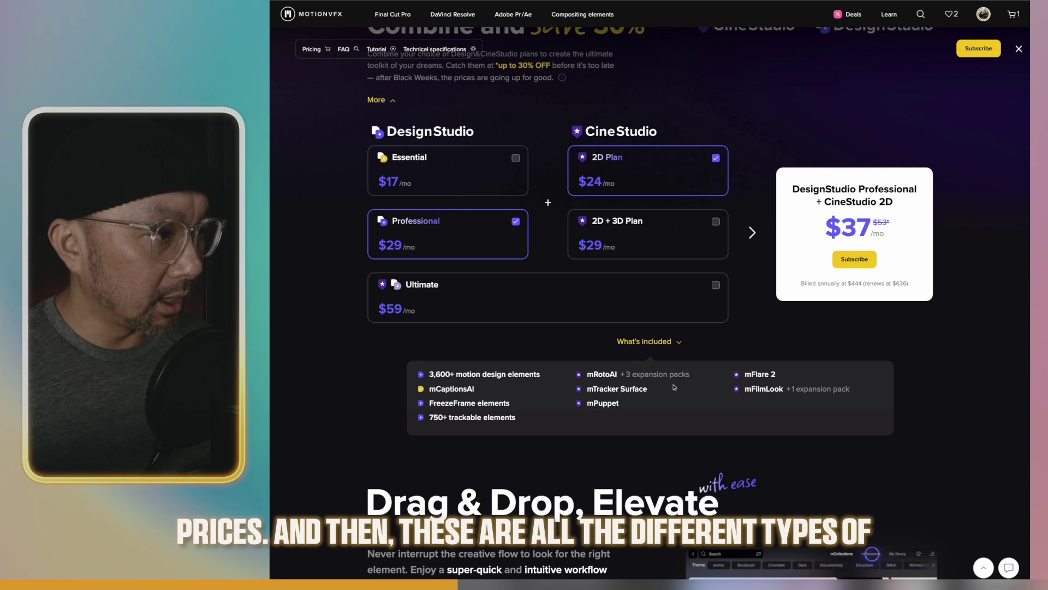
scroll(675, 387, down, 5)
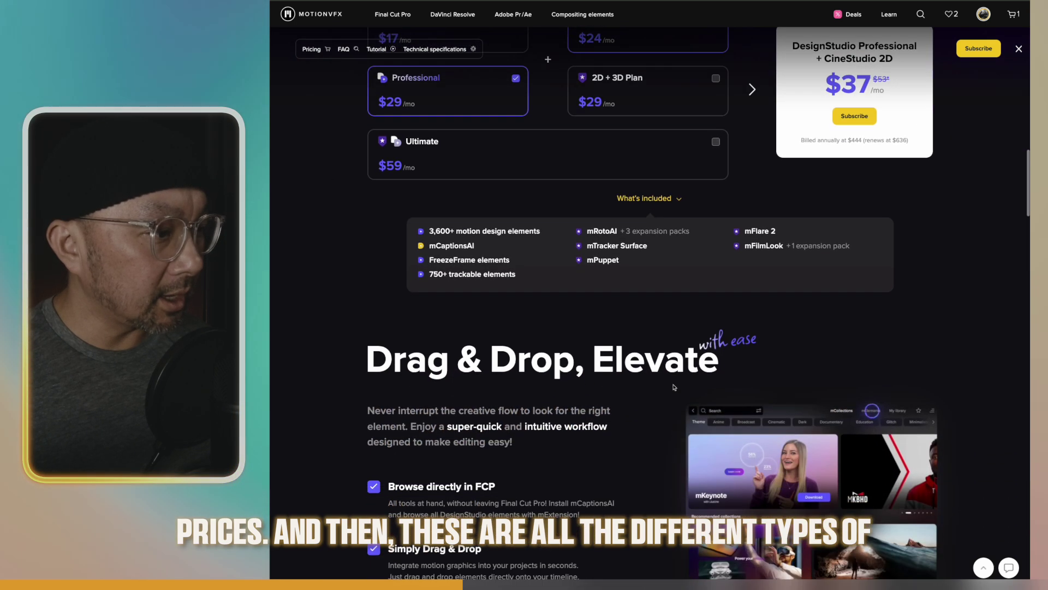
scroll(675, 387, down, 6)
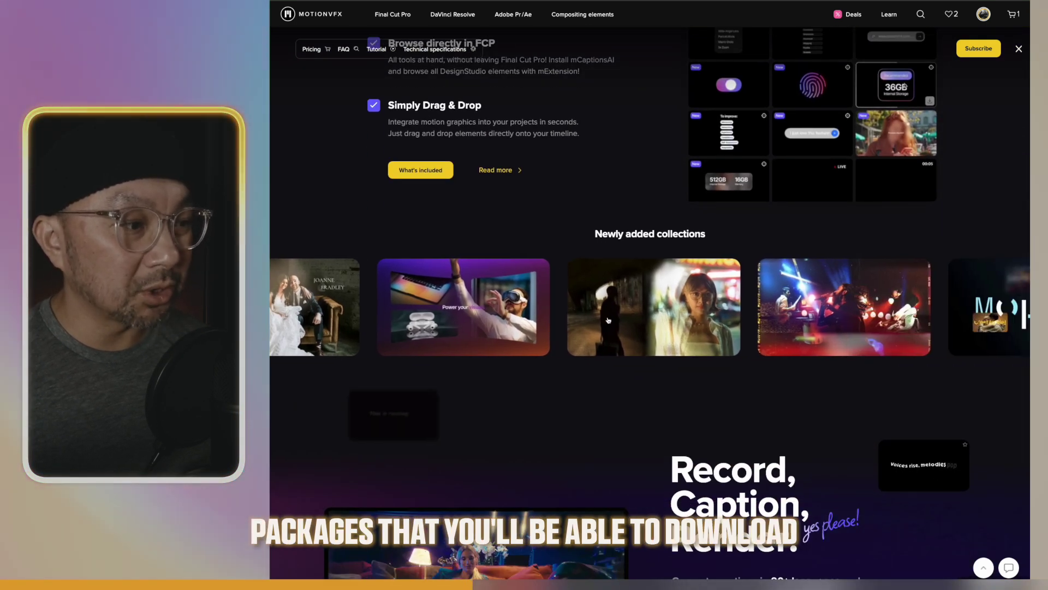
scroll(934, 319, down, 4)
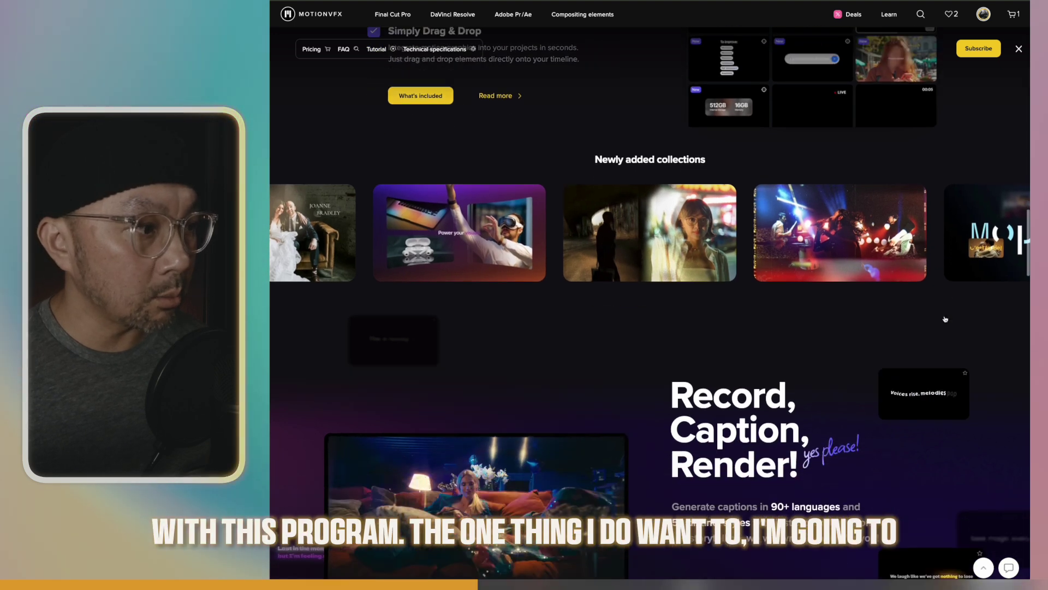
scroll(946, 319, down, 15)
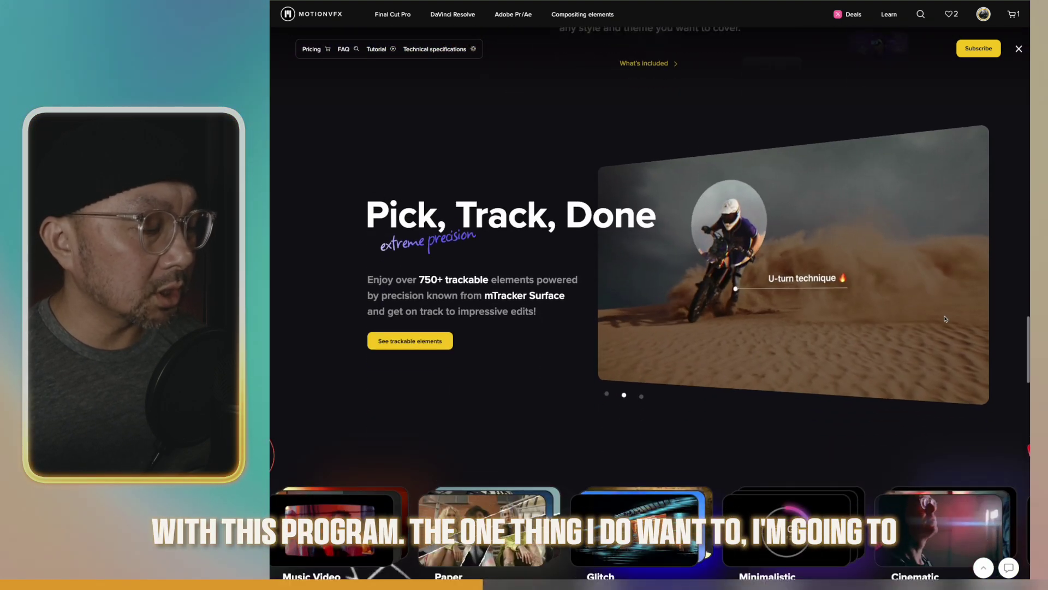
scroll(946, 318, down, 5)
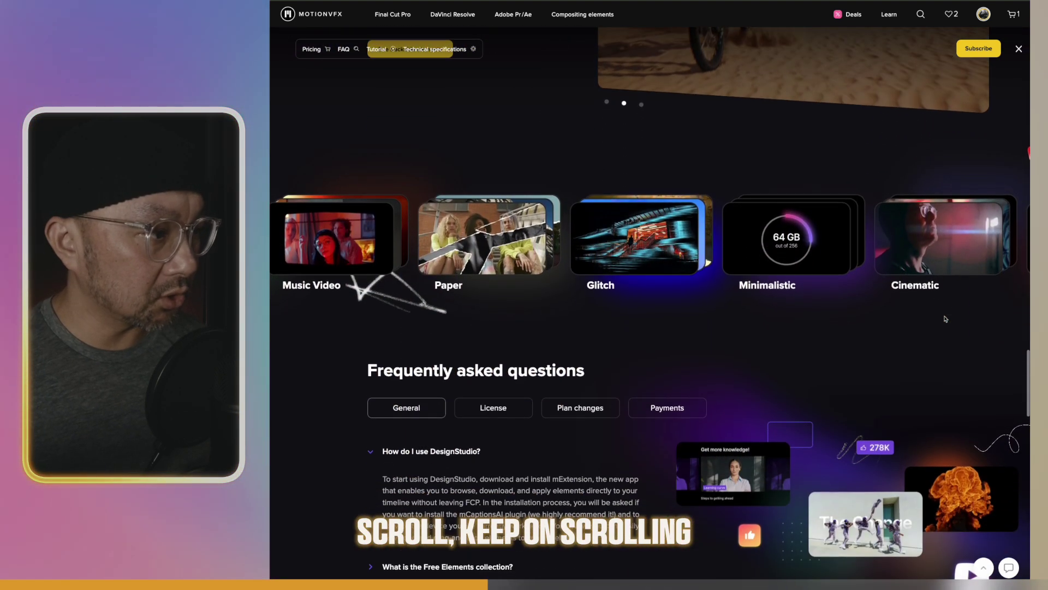
scroll(945, 319, down, 16)
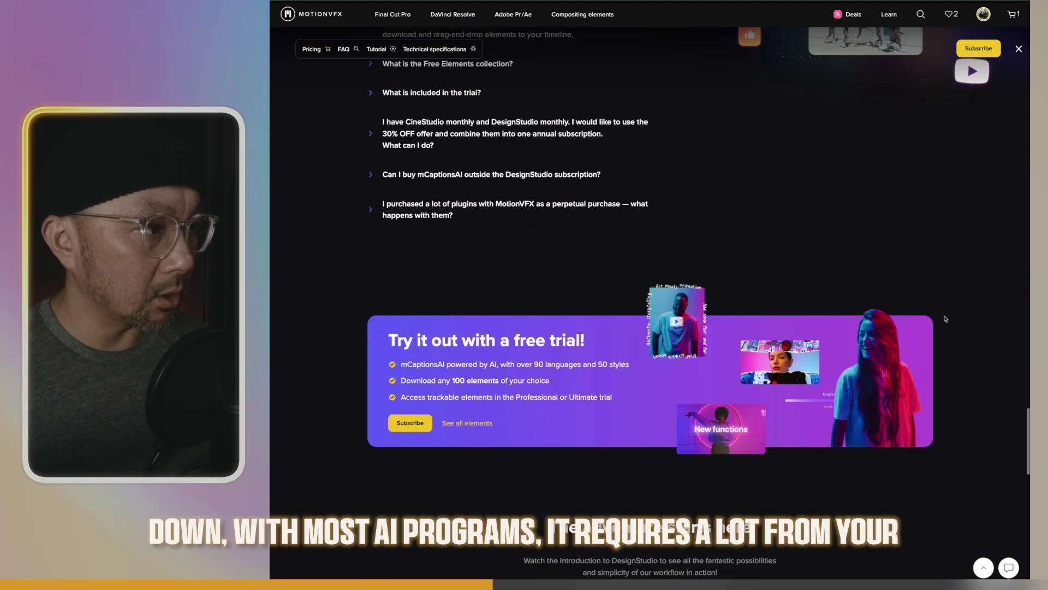
scroll(945, 319, down, 1)
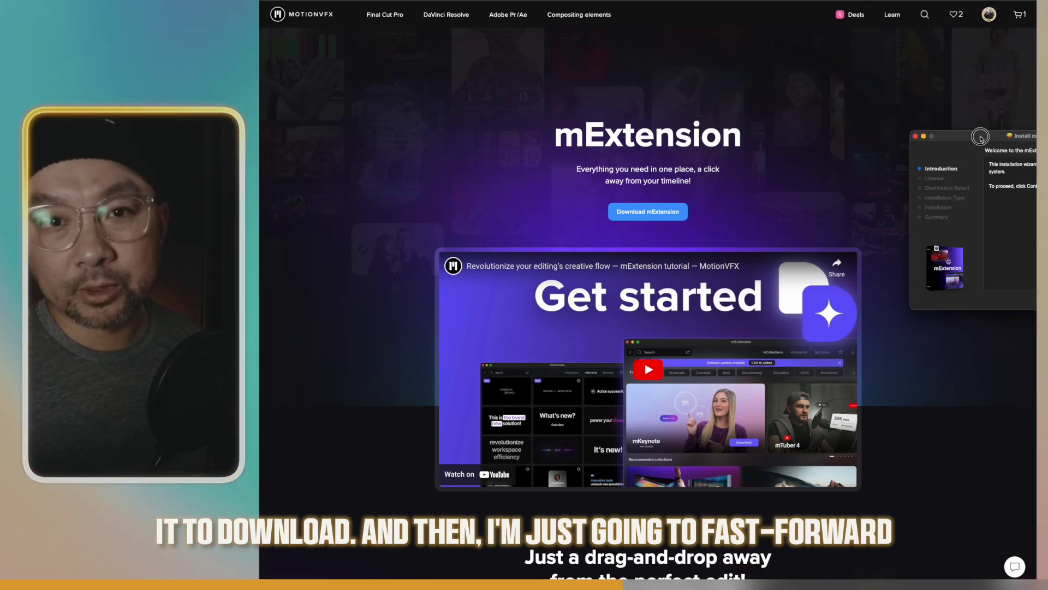
Centre the mExtension installer window and continue the installation
drag(980, 137, 696, 102)
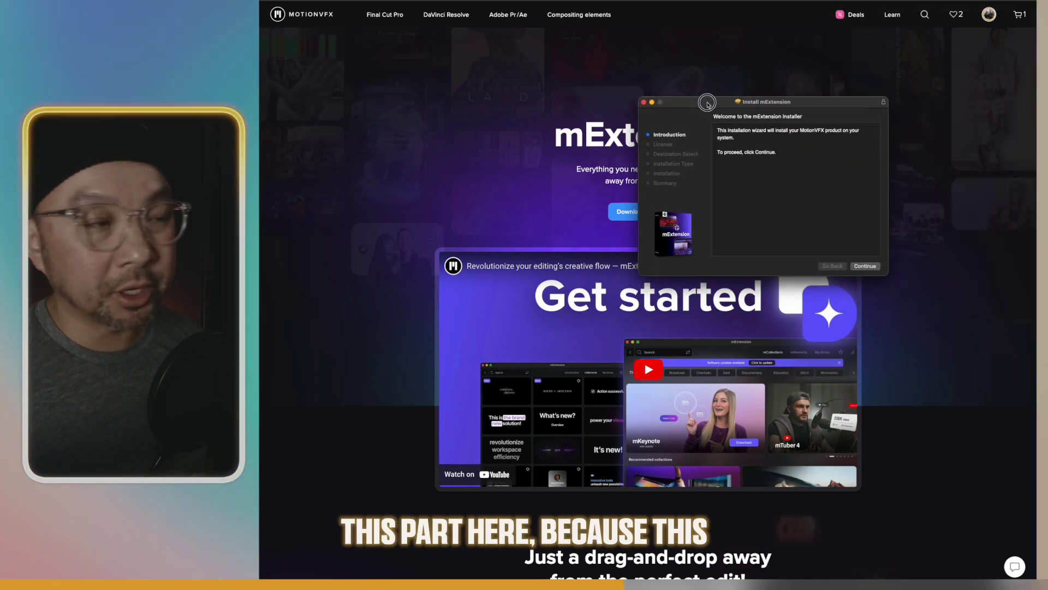
click(852, 266)
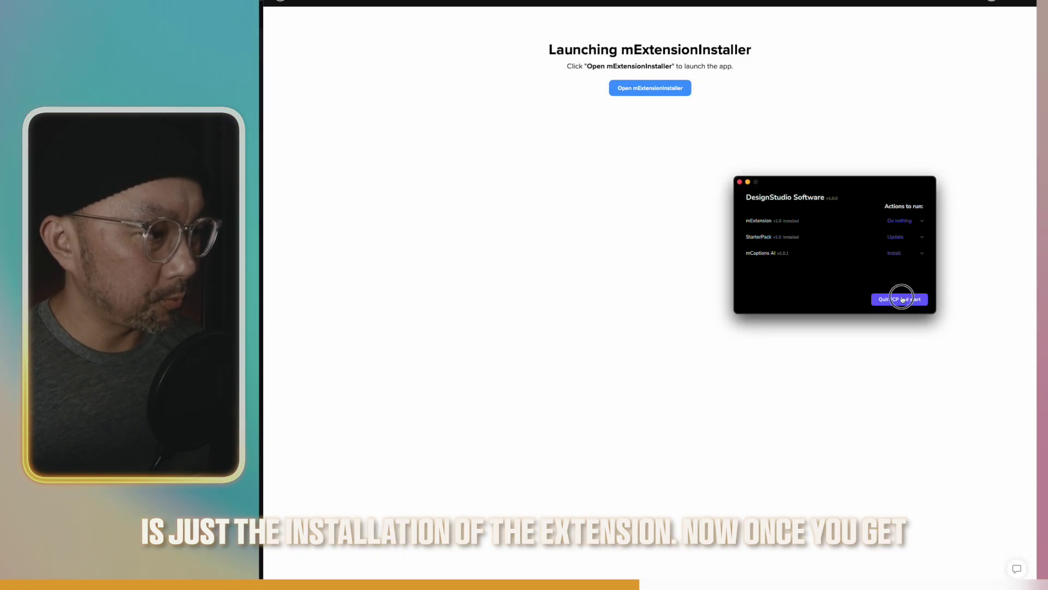
Open the 'Your two step authentication code' email to get the authorization code
click(897, 298)
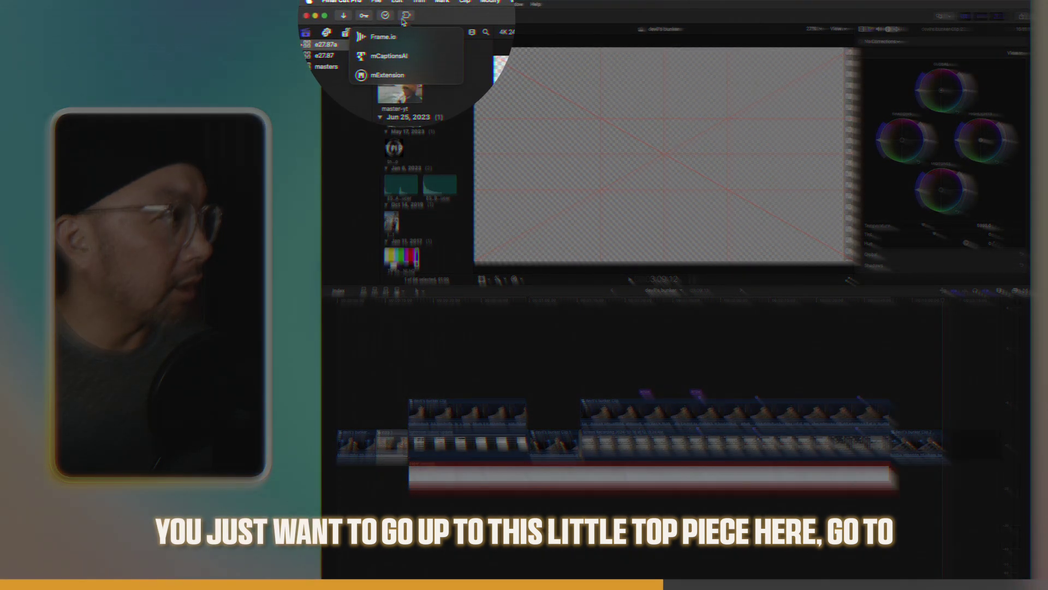
Launch mCaptionsAI from the extensions list and load devil's bunker.mp4 into it
click(406, 17)
click(394, 61)
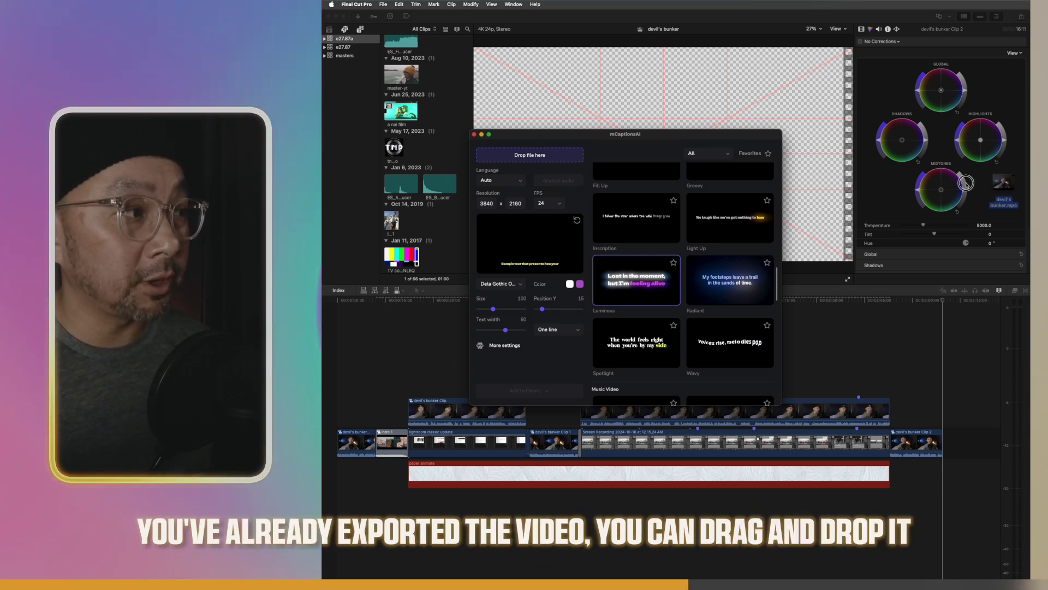
drag(552, 150, 553, 153)
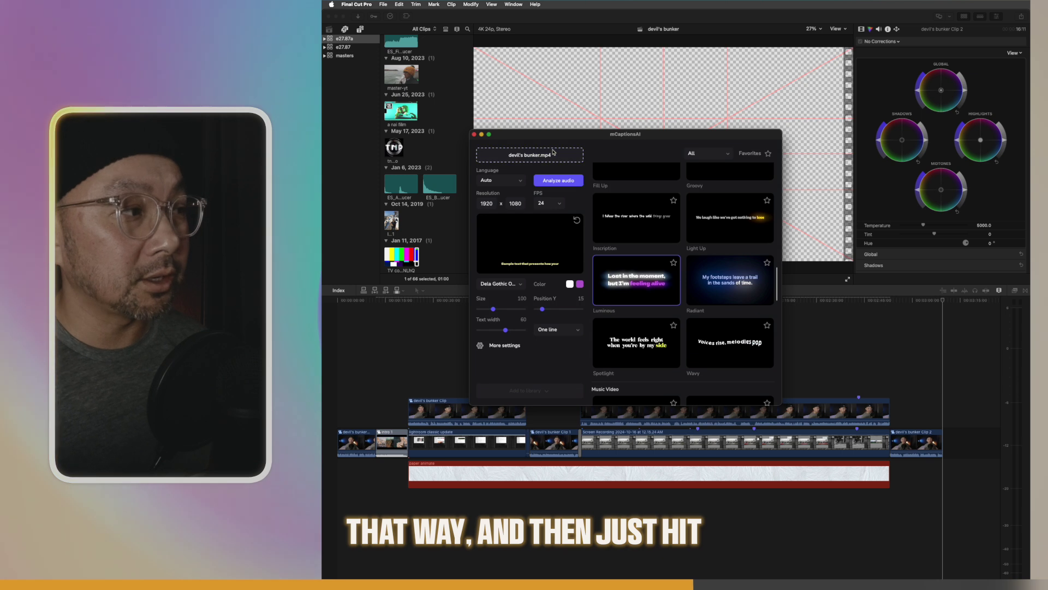
Run mCaptionsAI's audio analysis on devil's bunker.mp4 to generate English captions
click(552, 185)
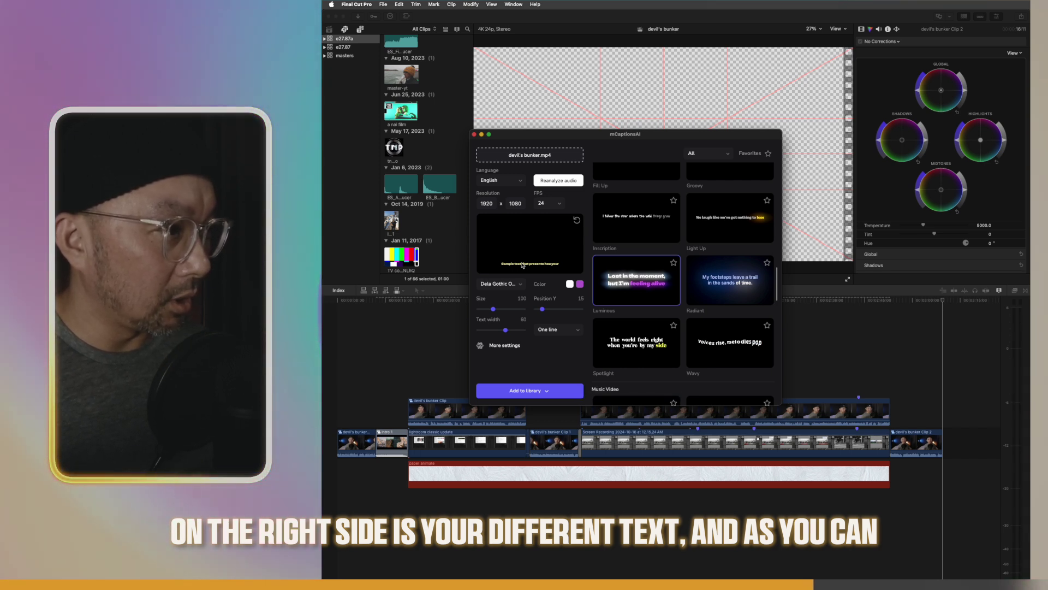
Scroll through the caption templates and toggle More settings on and off
scroll(681, 256, down, 1)
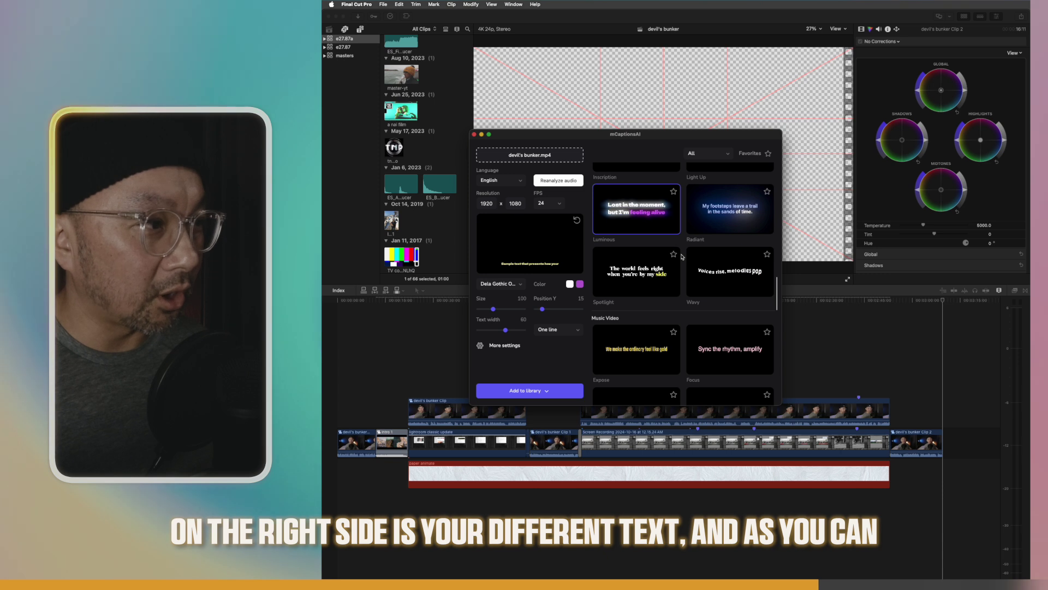
scroll(681, 256, down, 5)
scroll(681, 256, down, 3)
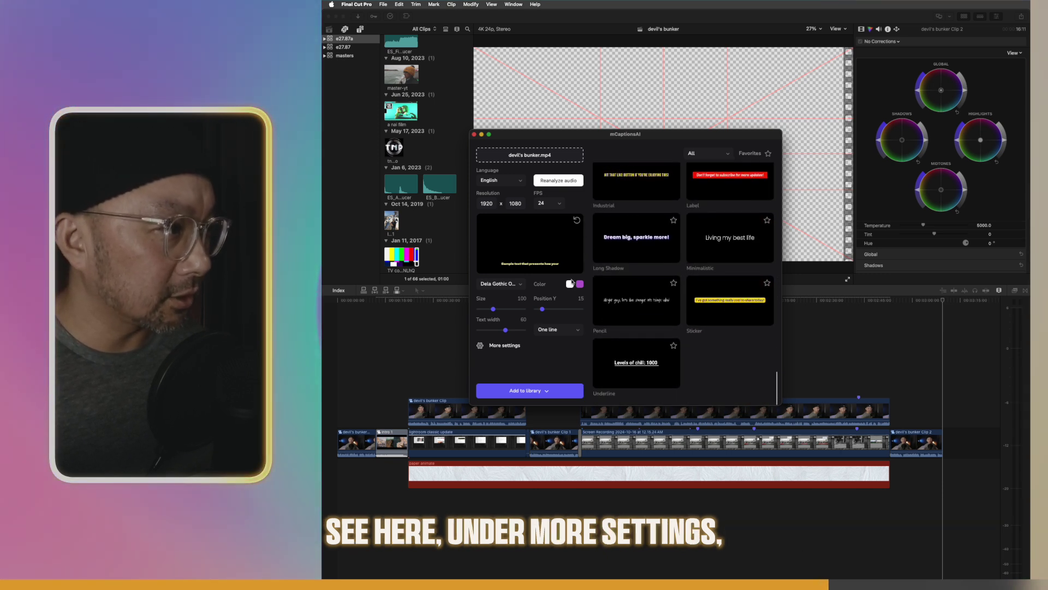
click(496, 343)
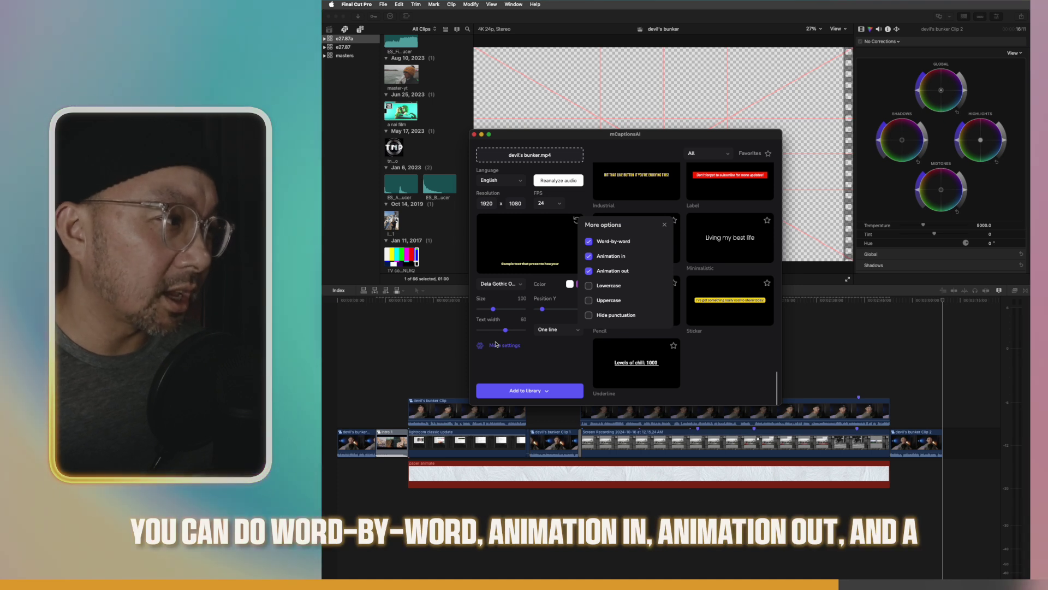
click(665, 224)
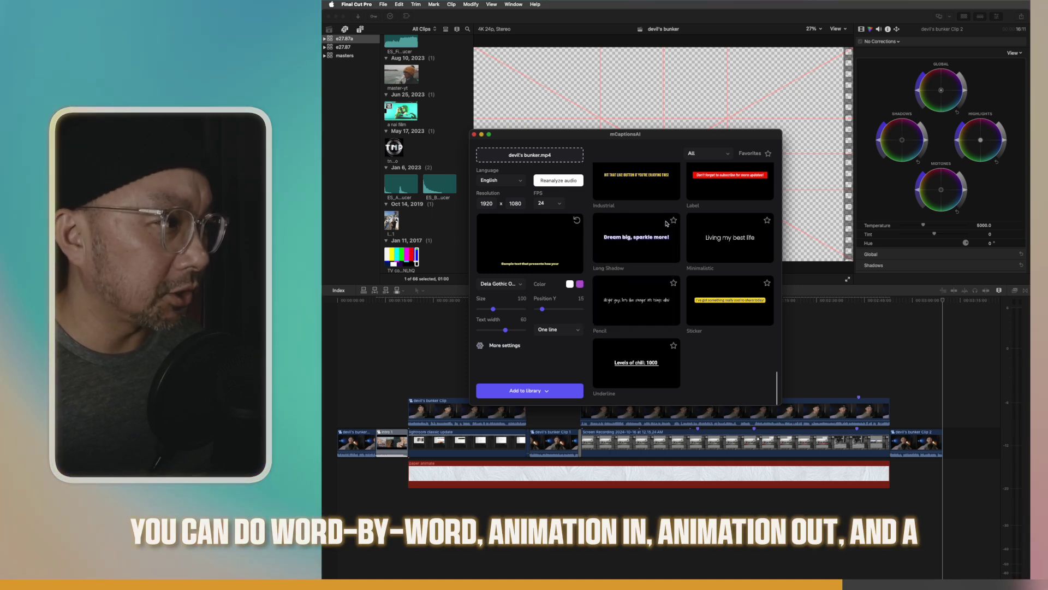
Change the caption colour from purple to orange in the Colors picker
click(579, 284)
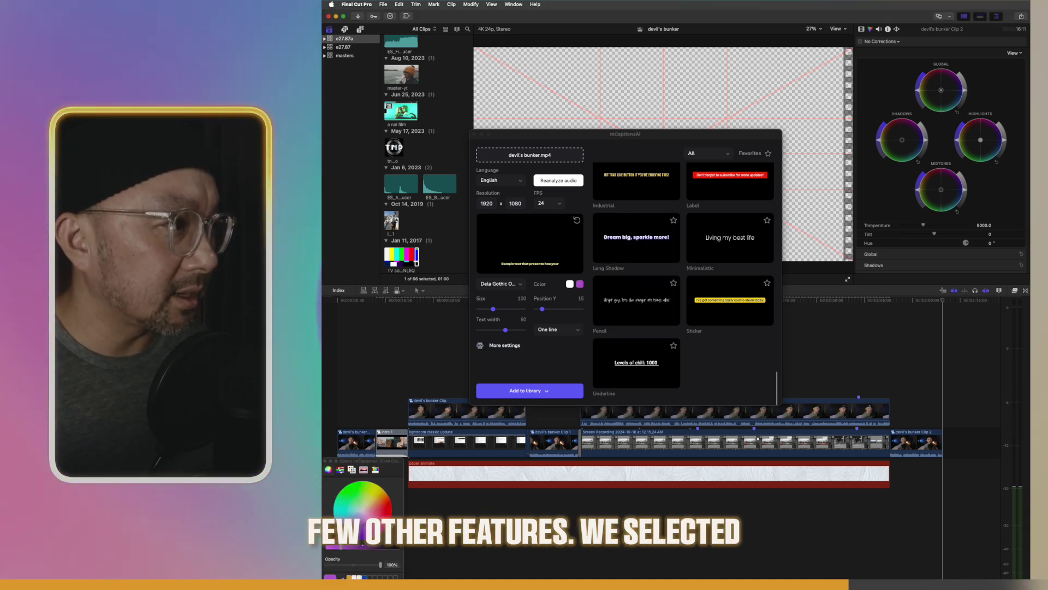
click(348, 576)
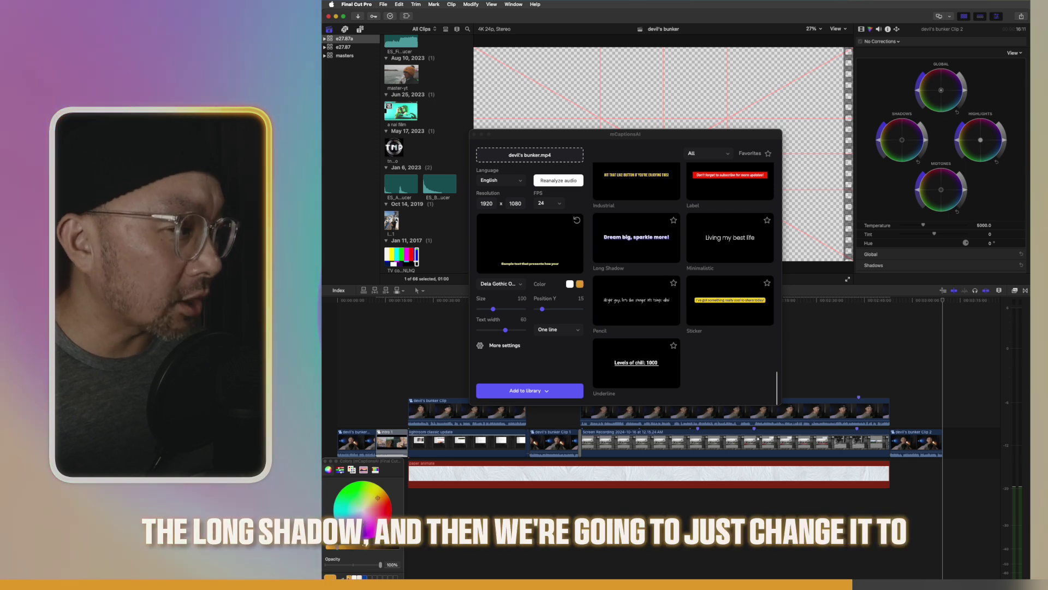
click(326, 462)
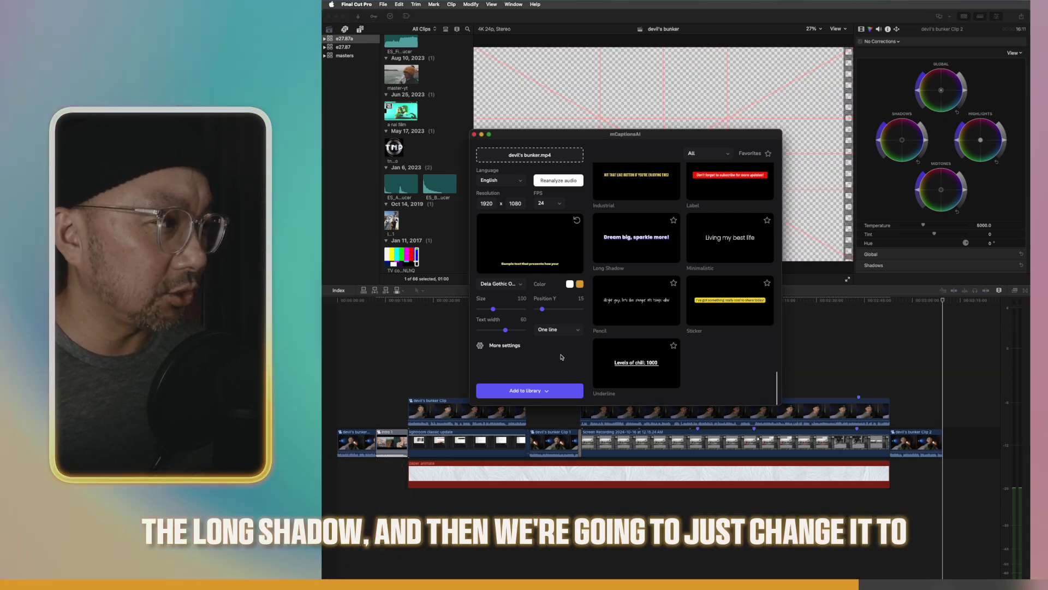
click(547, 391)
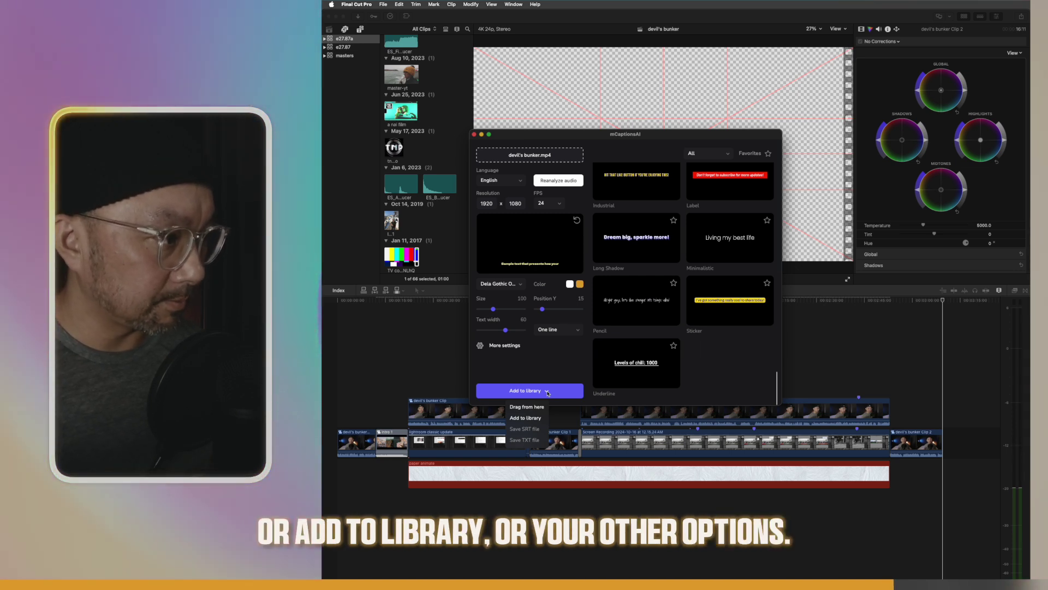
Export the captions with Add to library into the e27.87a library
click(547, 392)
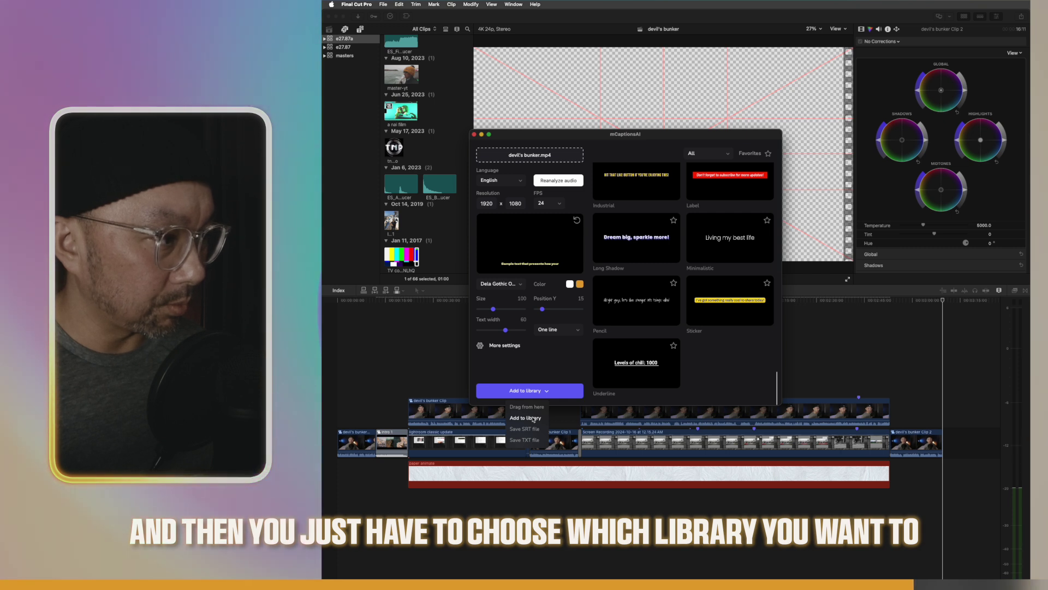
click(533, 419)
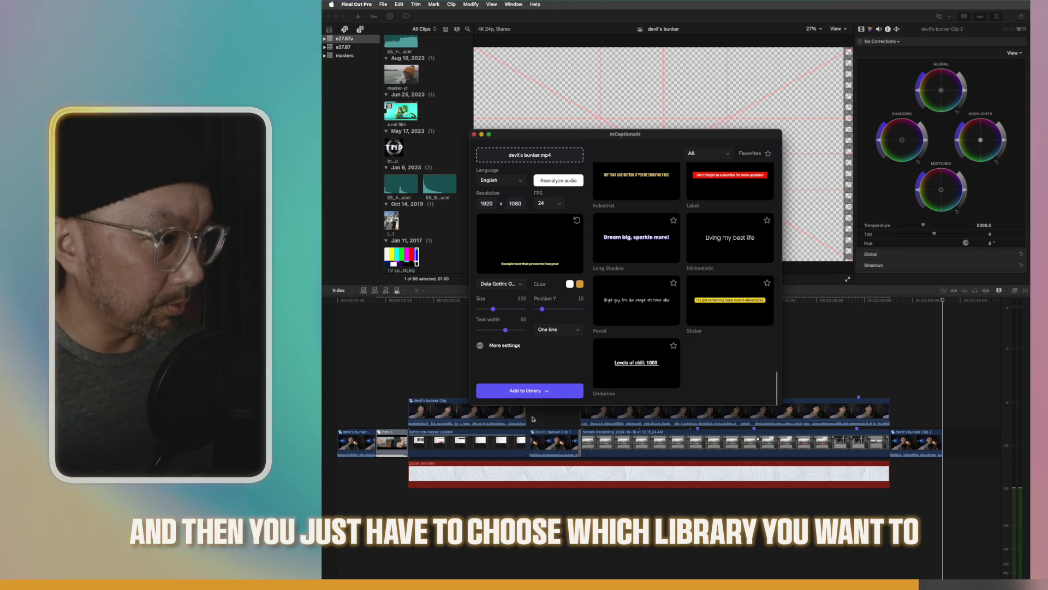
click(518, 391)
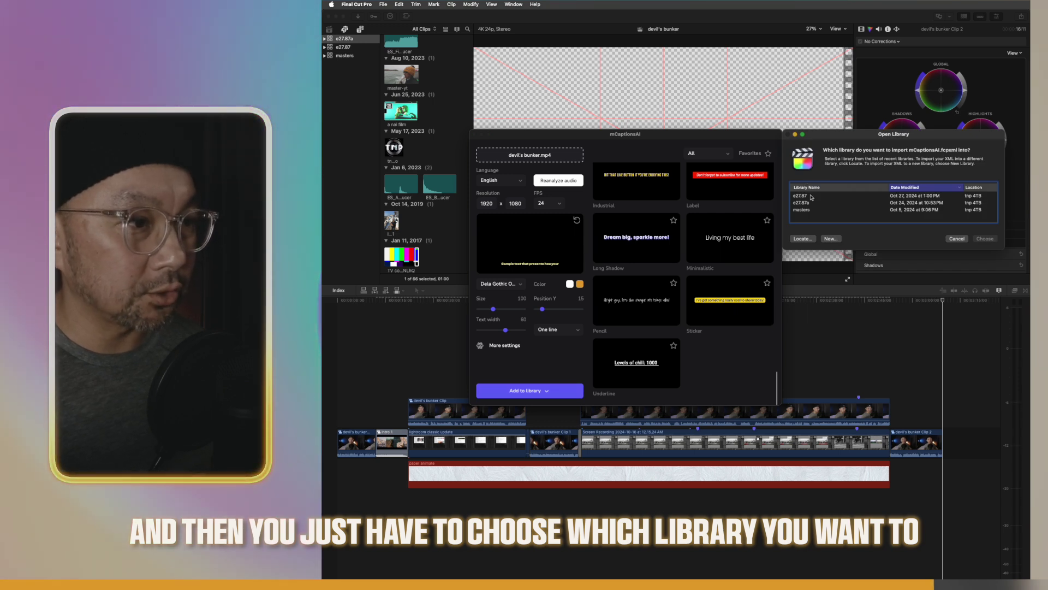
click(812, 203)
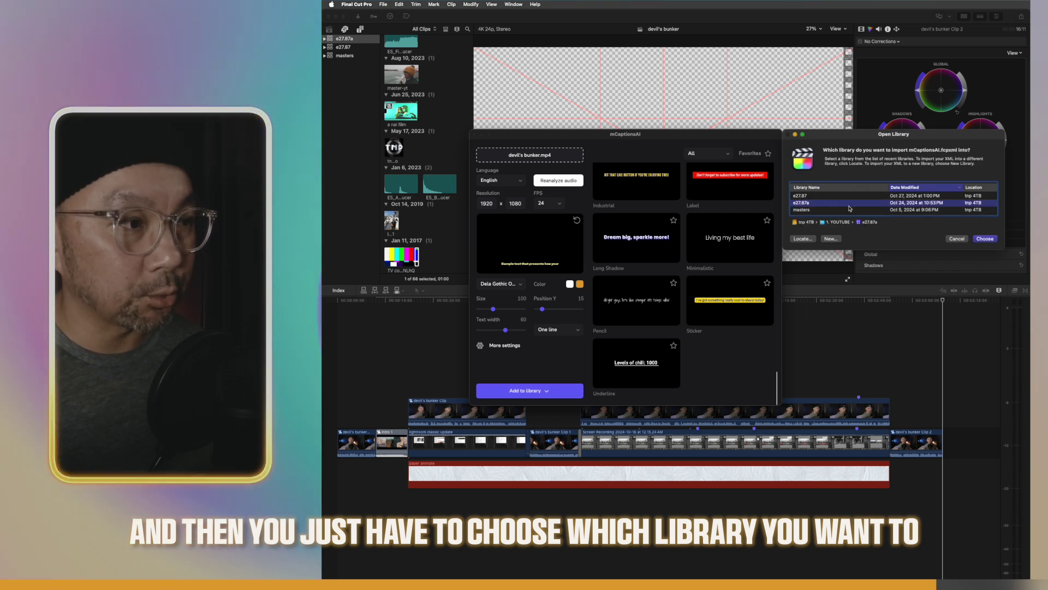
click(984, 239)
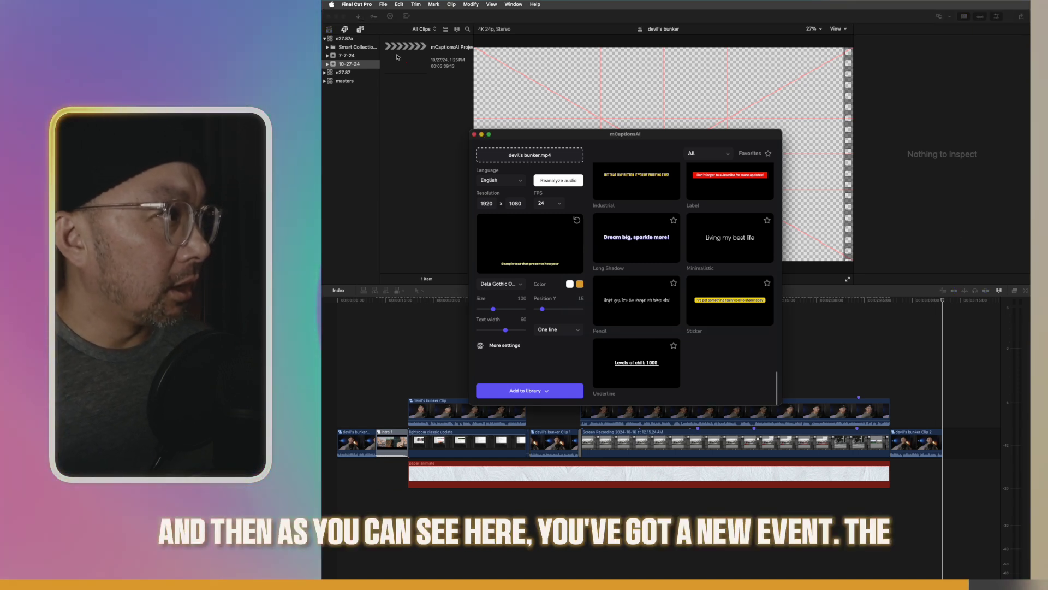
Close mCaptionsAI, open the mCaptionsAI Project and play it from the start with captions
click(474, 135)
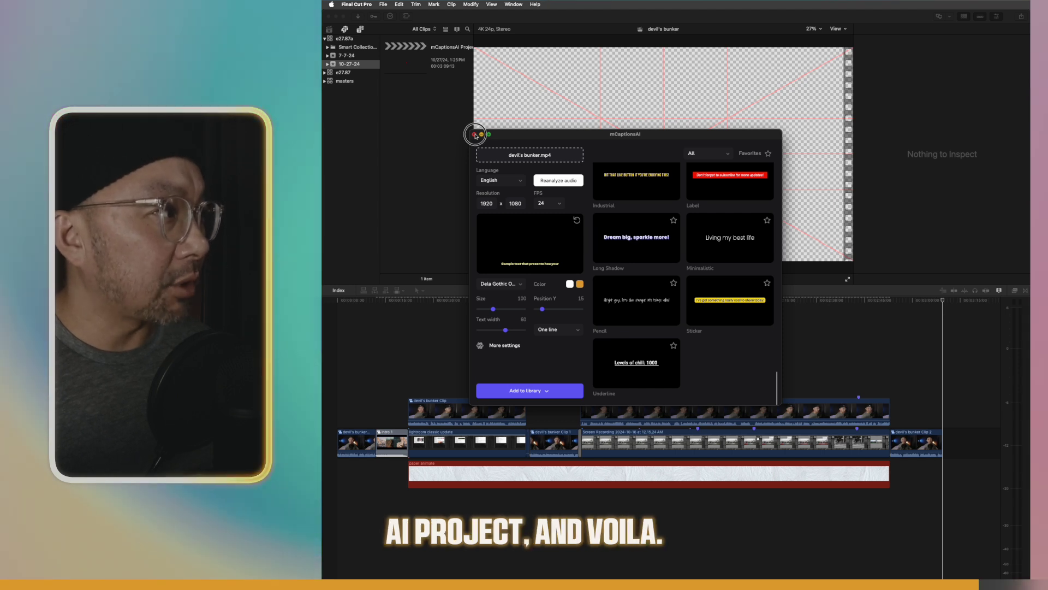
double_click(407, 60)
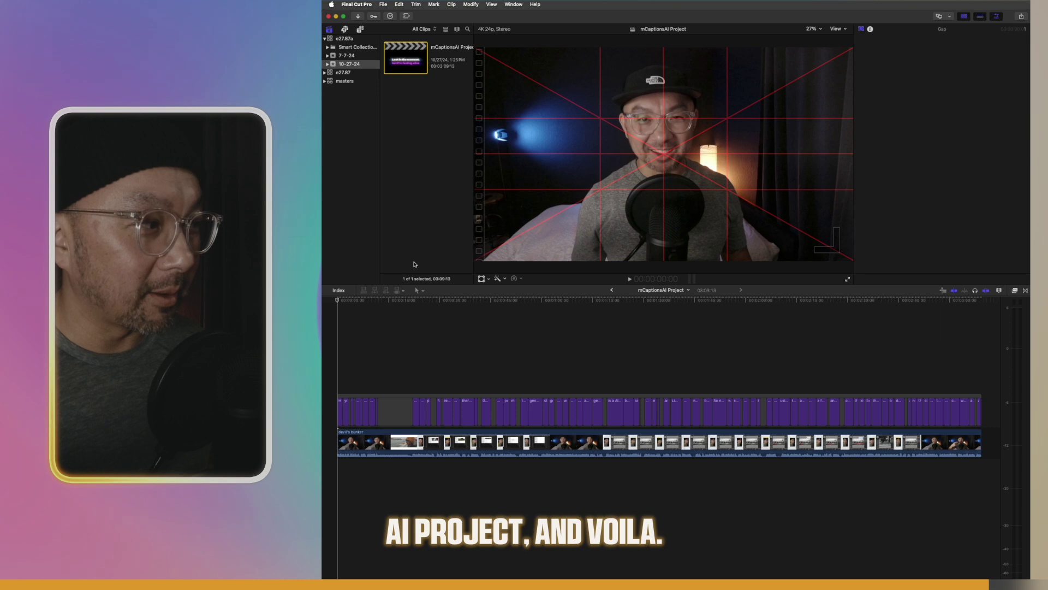
click(334, 343)
key(space)
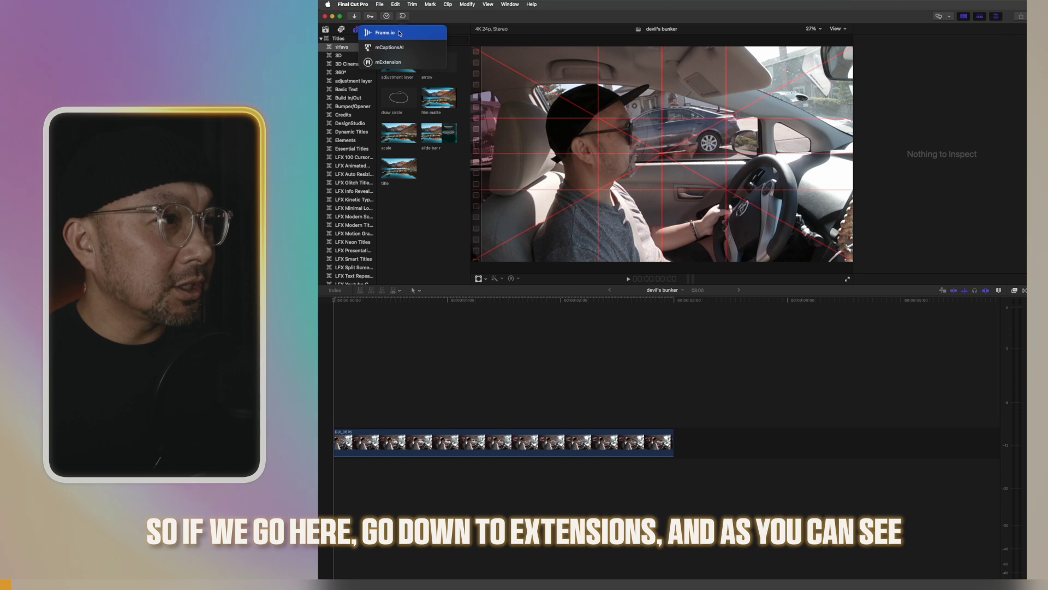
Launch mExtension from the Extensions menu, bring its window fully on screen, and scroll the mCollections grid
click(399, 63)
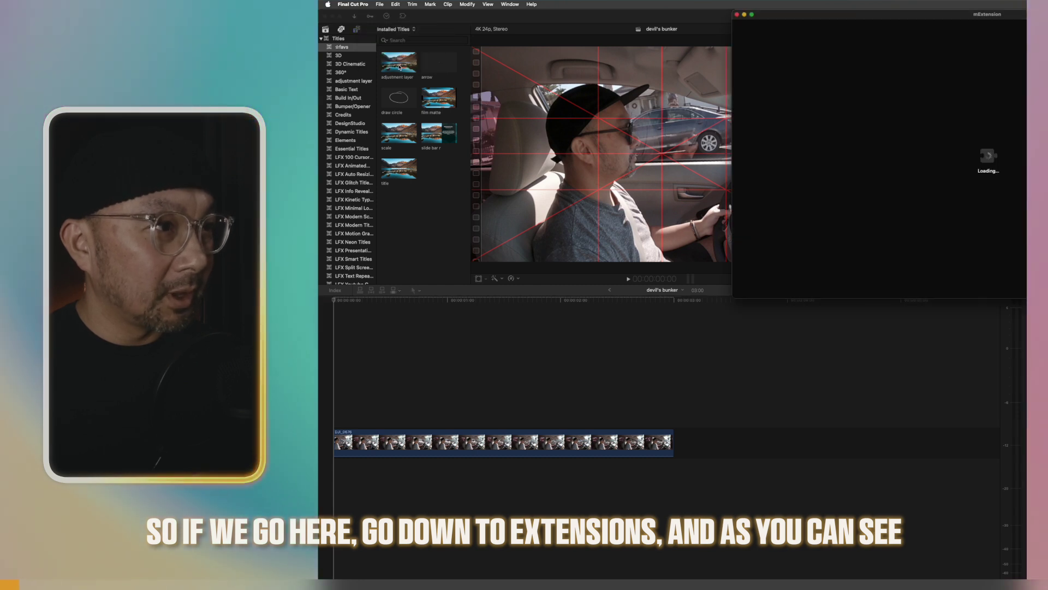
drag(876, 15, 656, 10)
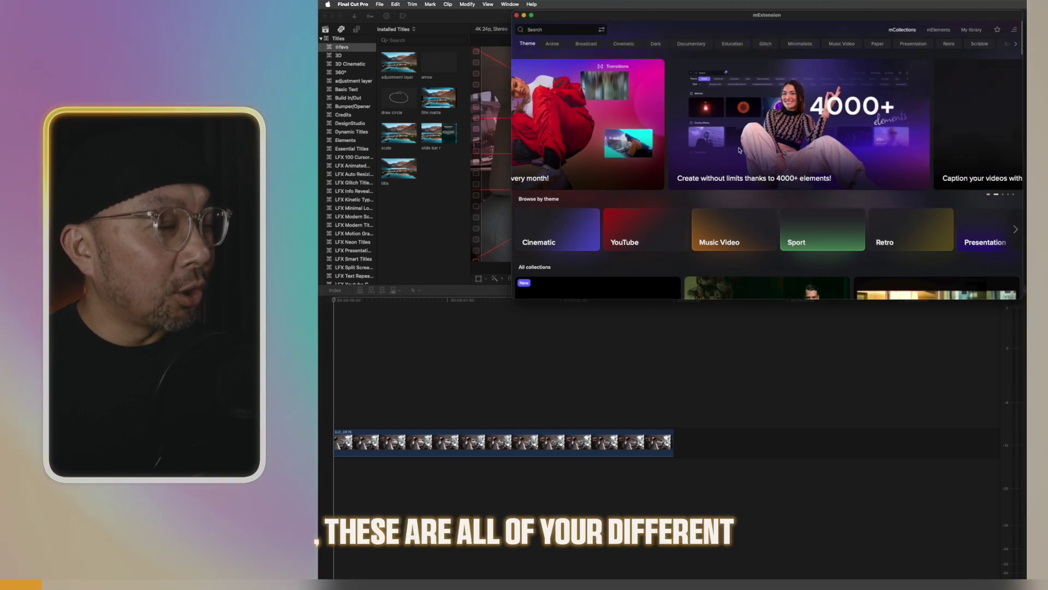
scroll(739, 150, down, 2)
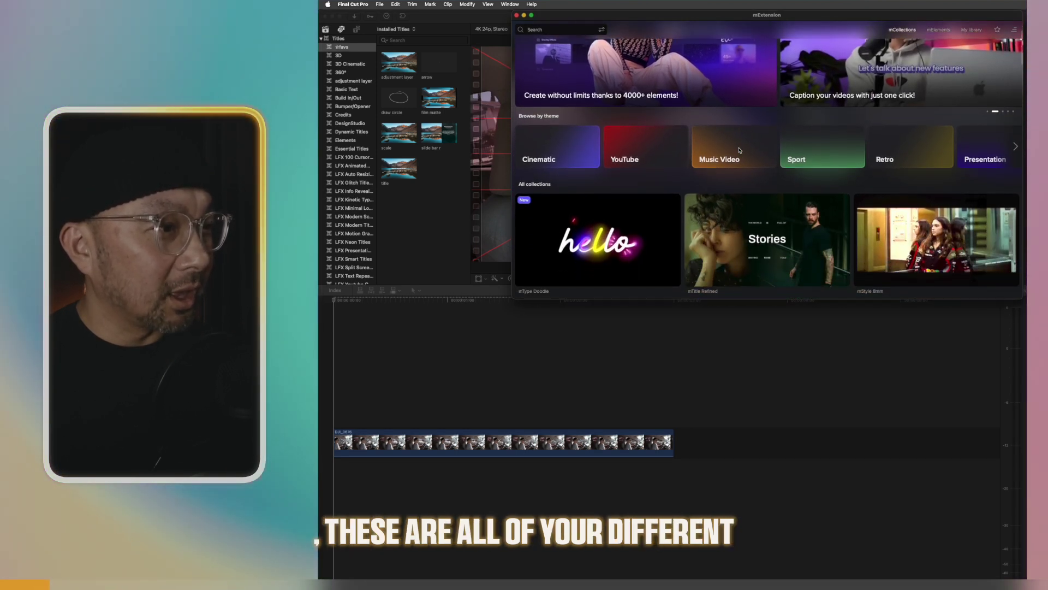
scroll(739, 150, down, 2)
scroll(739, 150, down, 1)
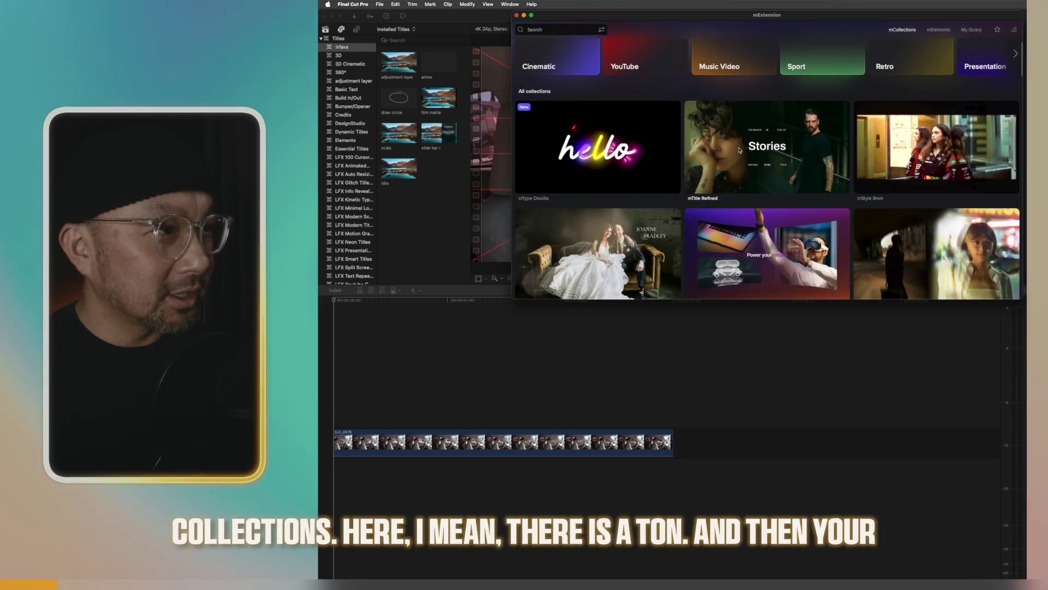
scroll(739, 150, down, 5)
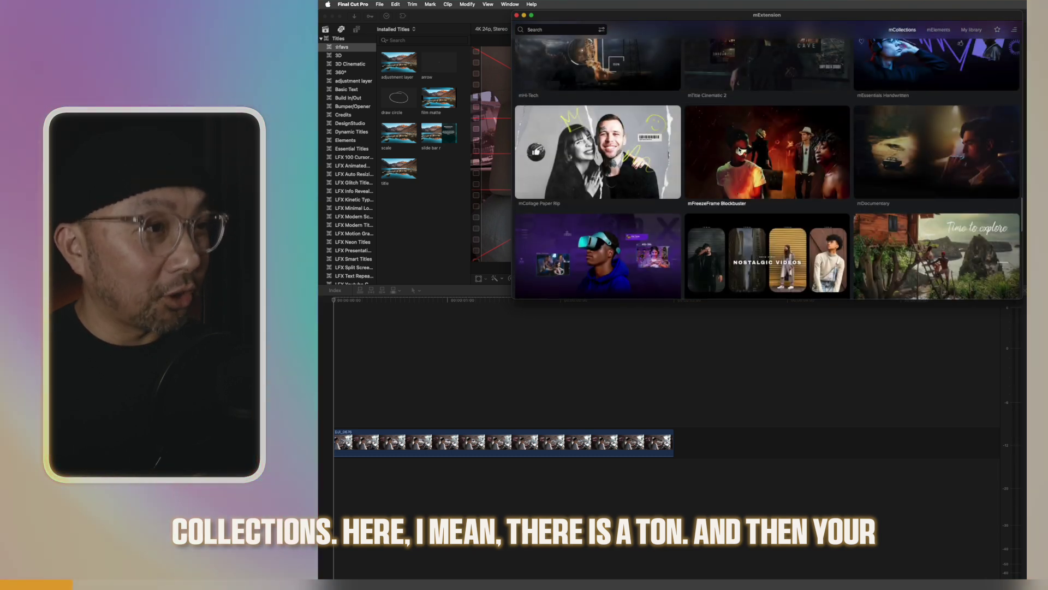
scroll(739, 150, down, 5)
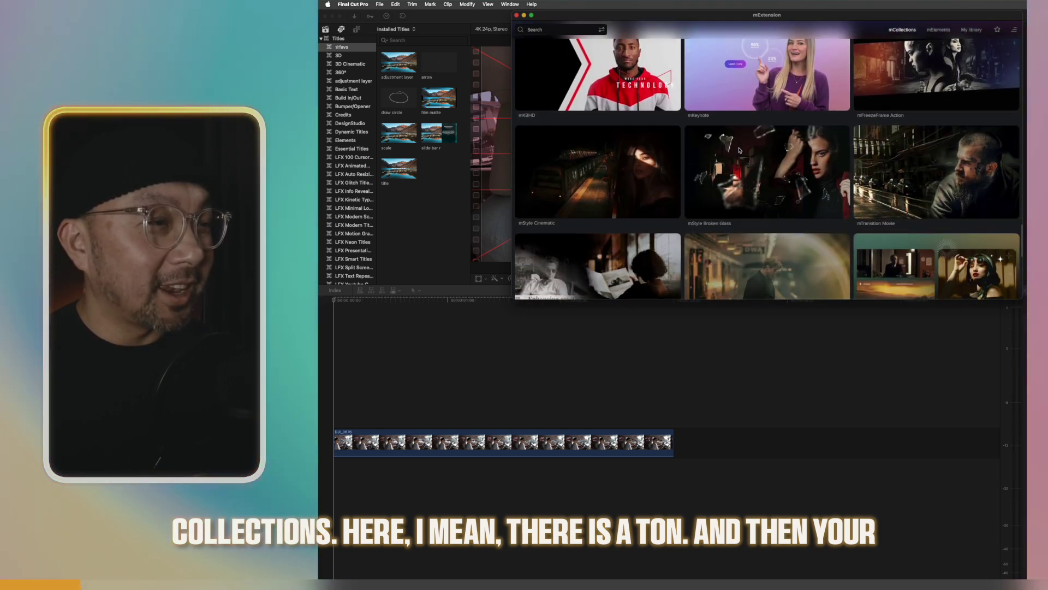
Switch mExtension to mElements and scroll through Add-ons, Backgrounds, Camera Movements and other category rows
scroll(739, 151, down, 1)
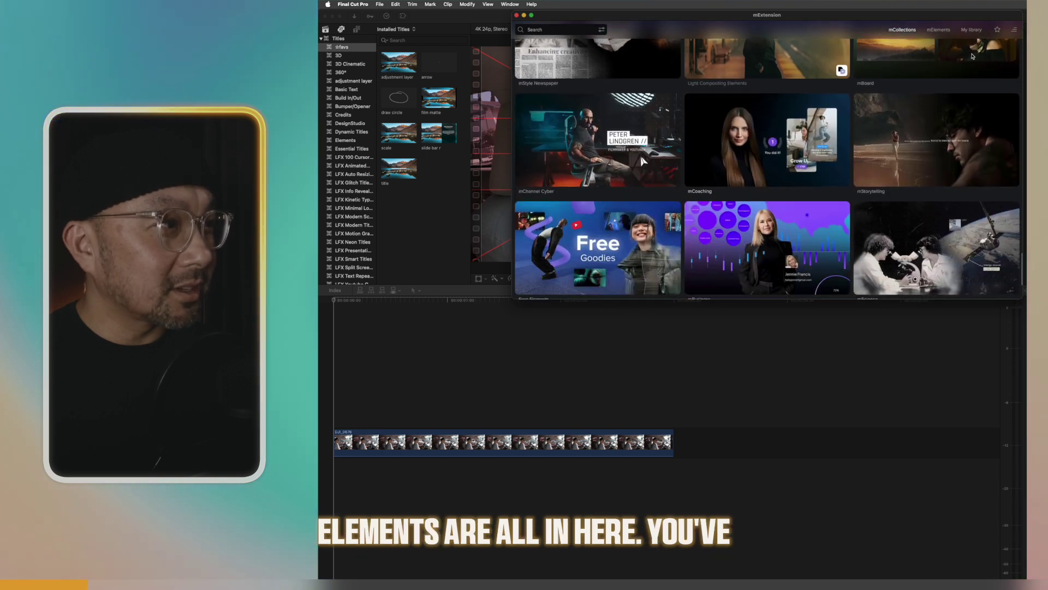
click(939, 30)
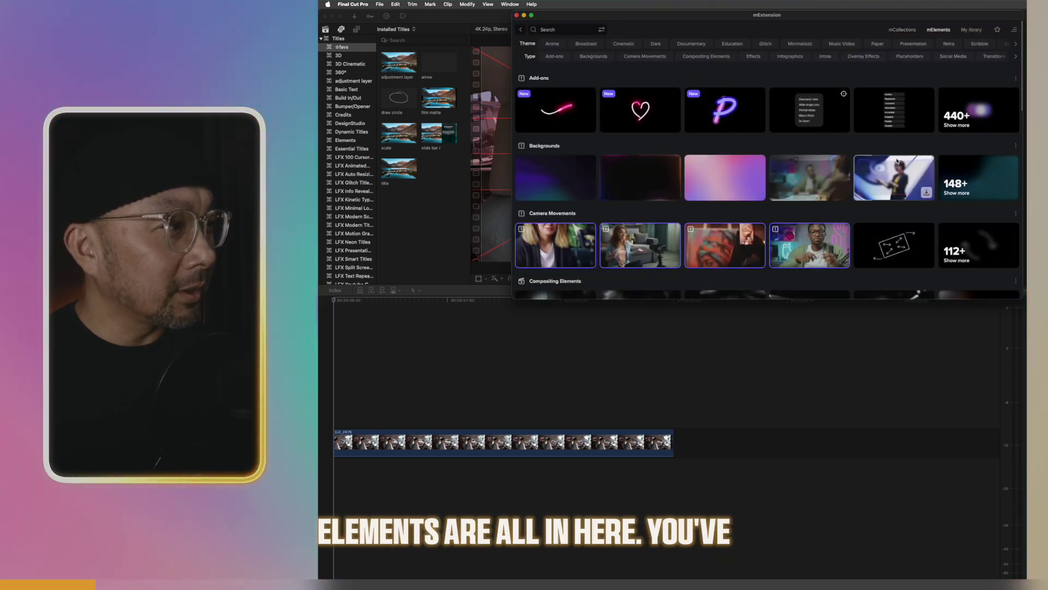
scroll(898, 161, down, 5)
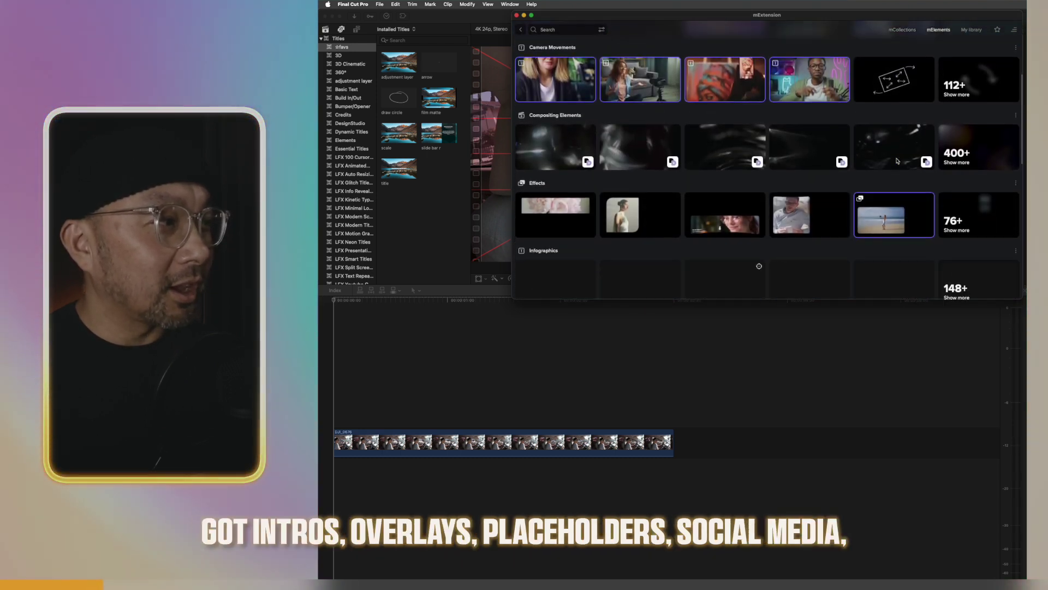
scroll(898, 161, down, 3)
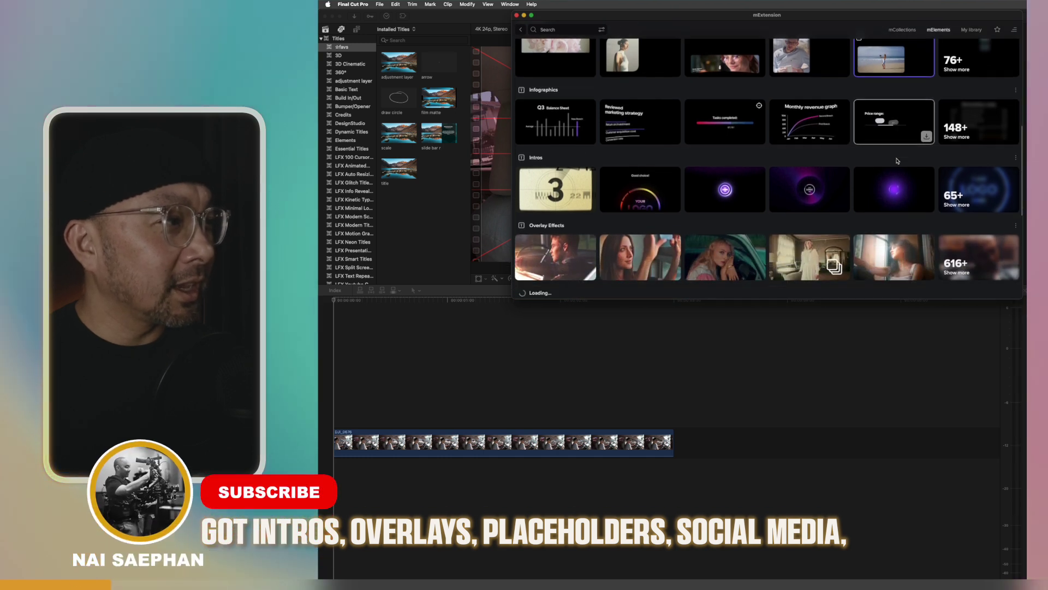
scroll(897, 161, down, 1)
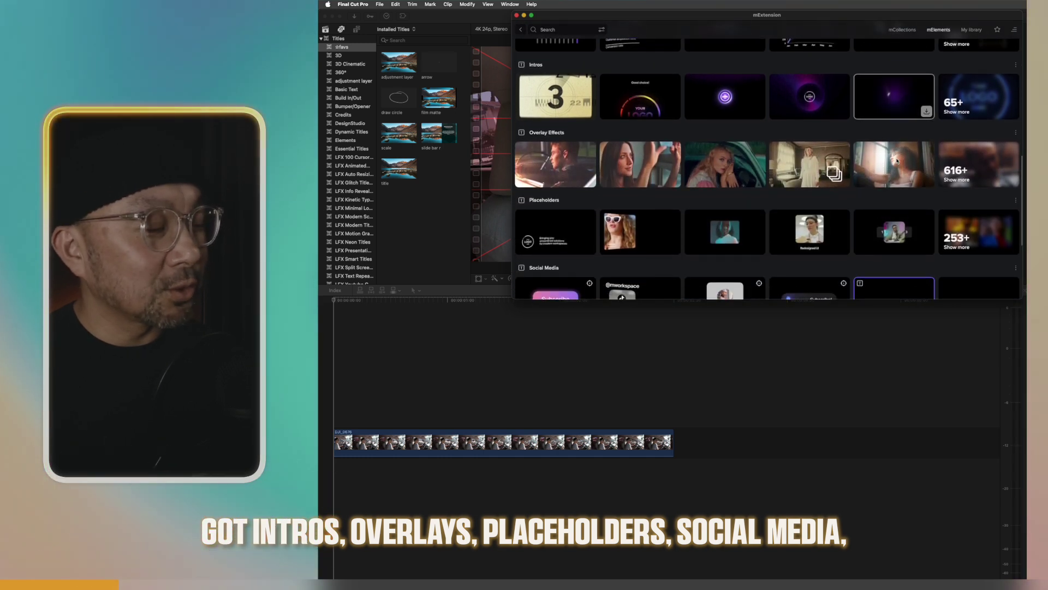
scroll(898, 161, down, 3)
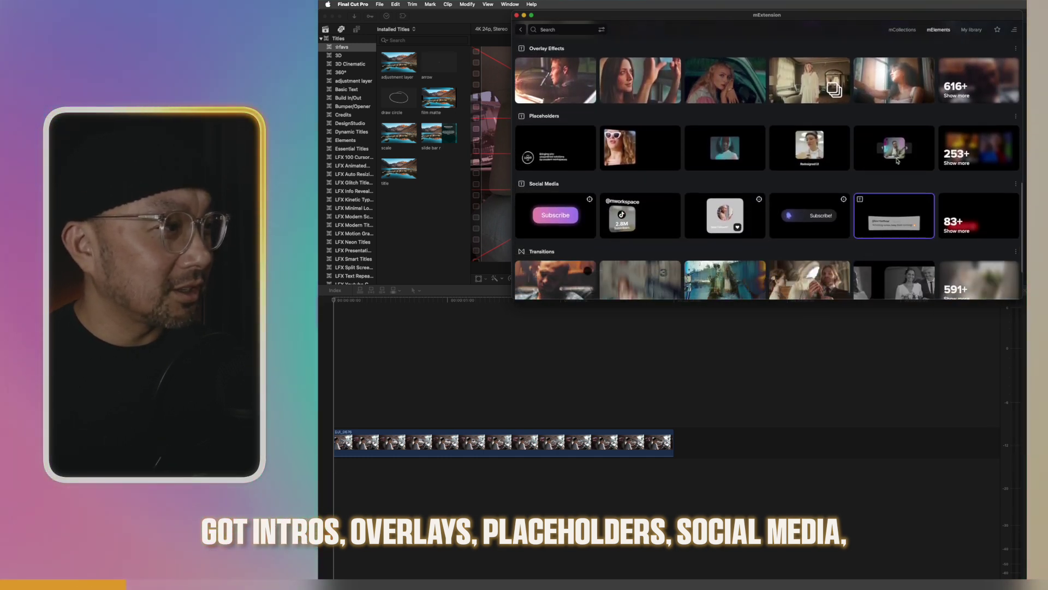
scroll(898, 161, down, 1)
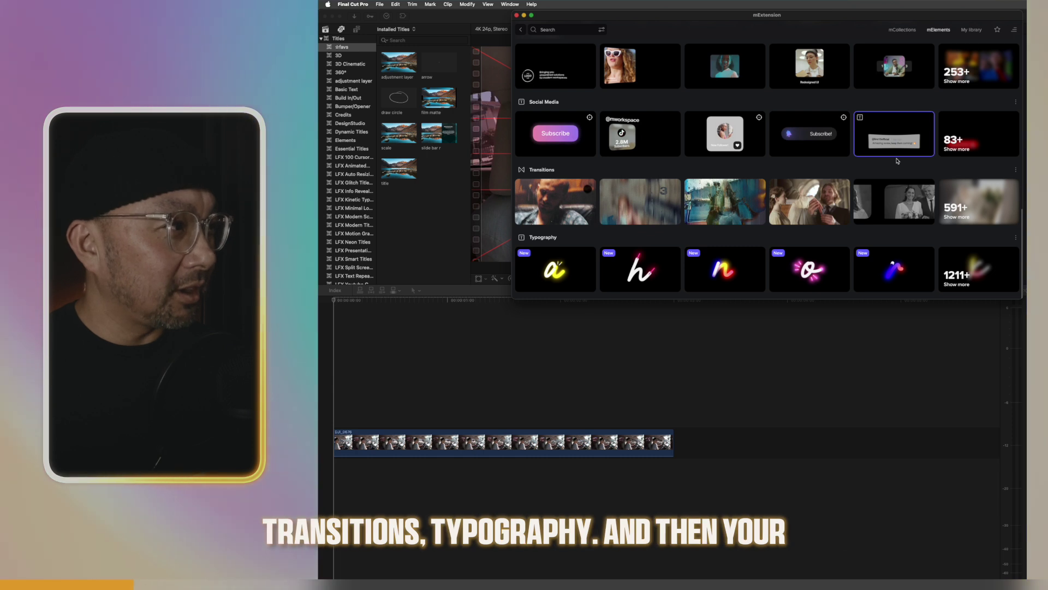
scroll(761, 199, down, 10)
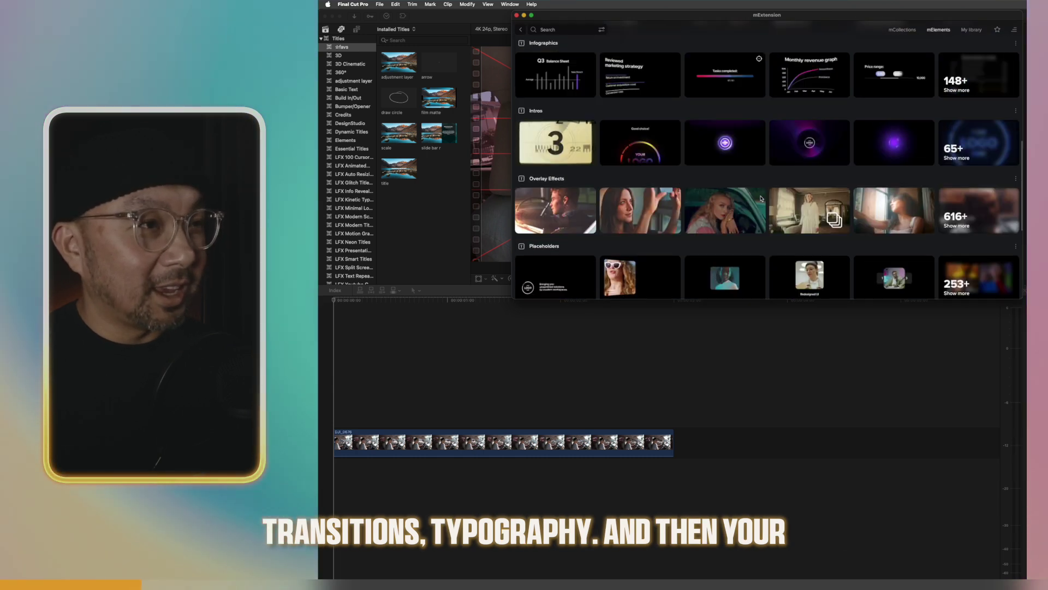
scroll(760, 198, up, 4)
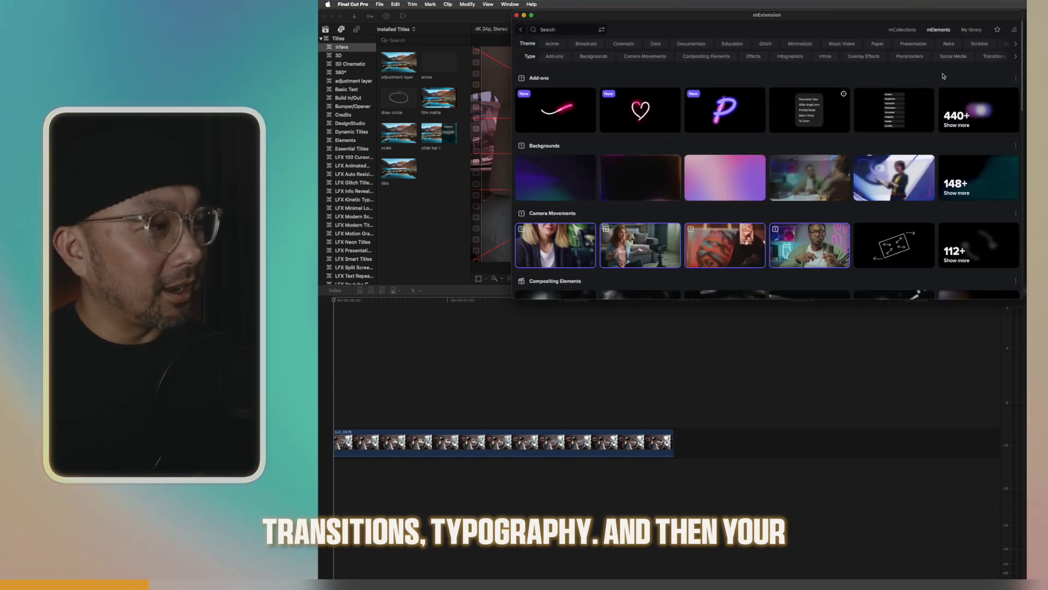
click(974, 31)
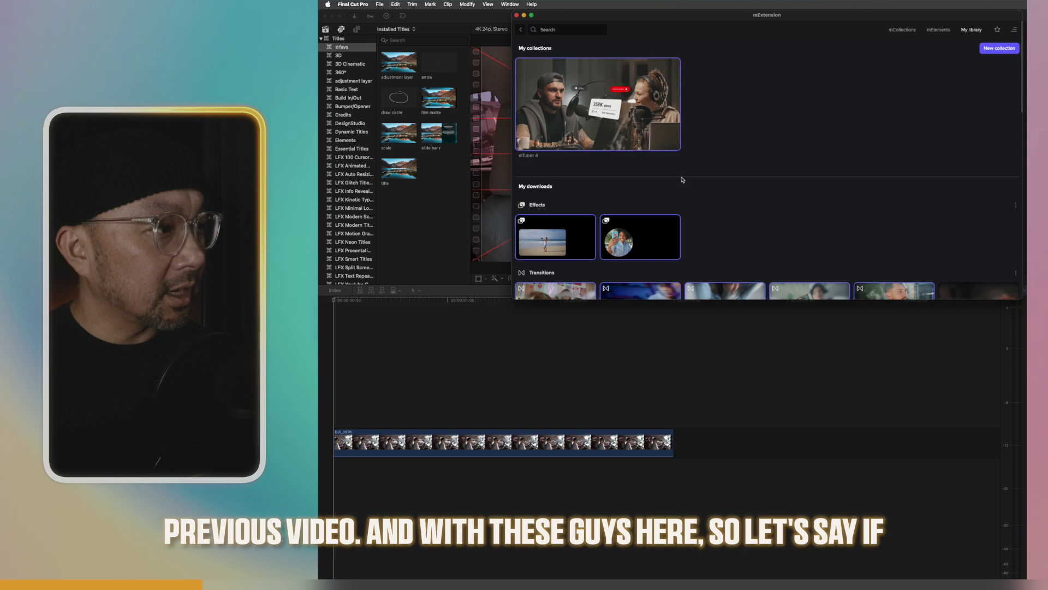
click(901, 31)
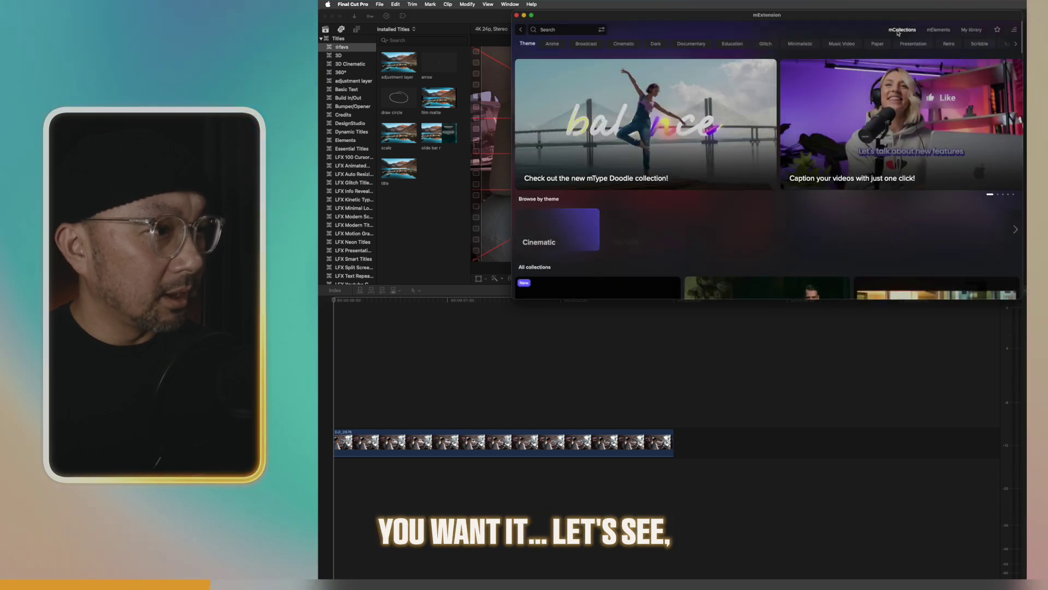
scroll(734, 147, down, 3)
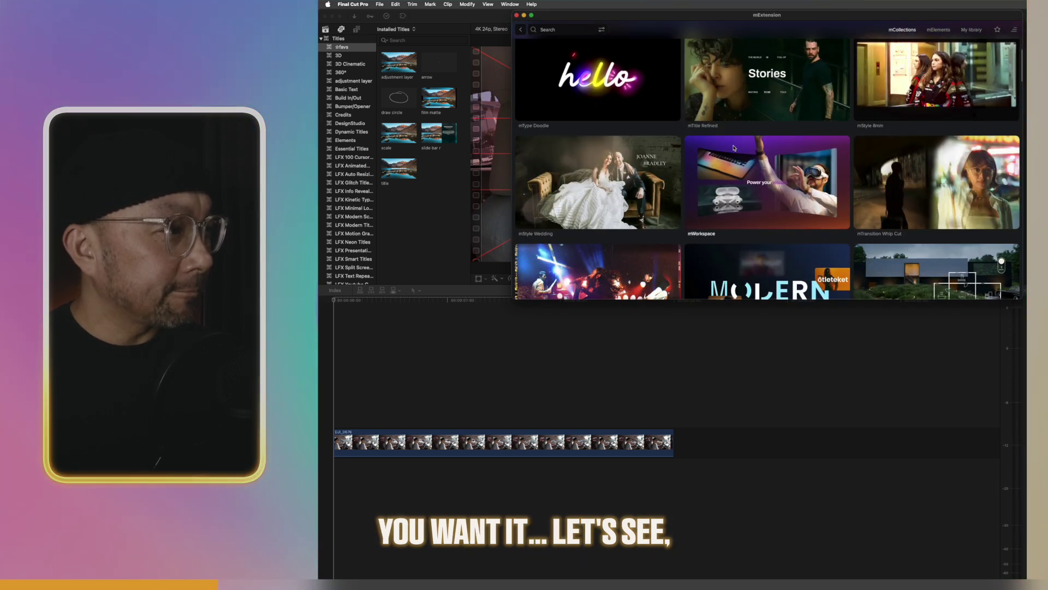
scroll(734, 147, down, 5)
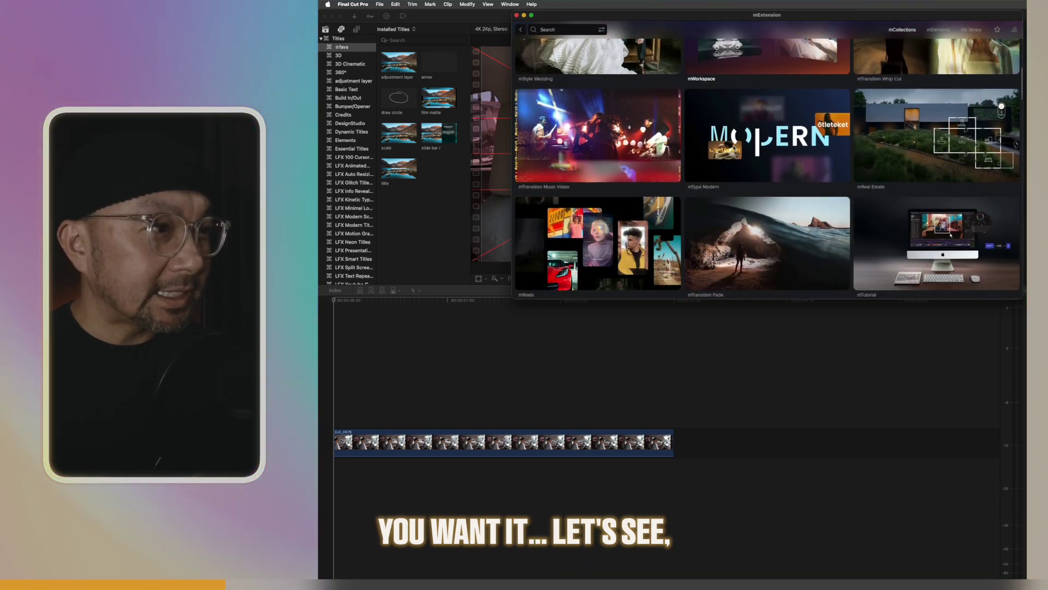
scroll(734, 147, down, 2)
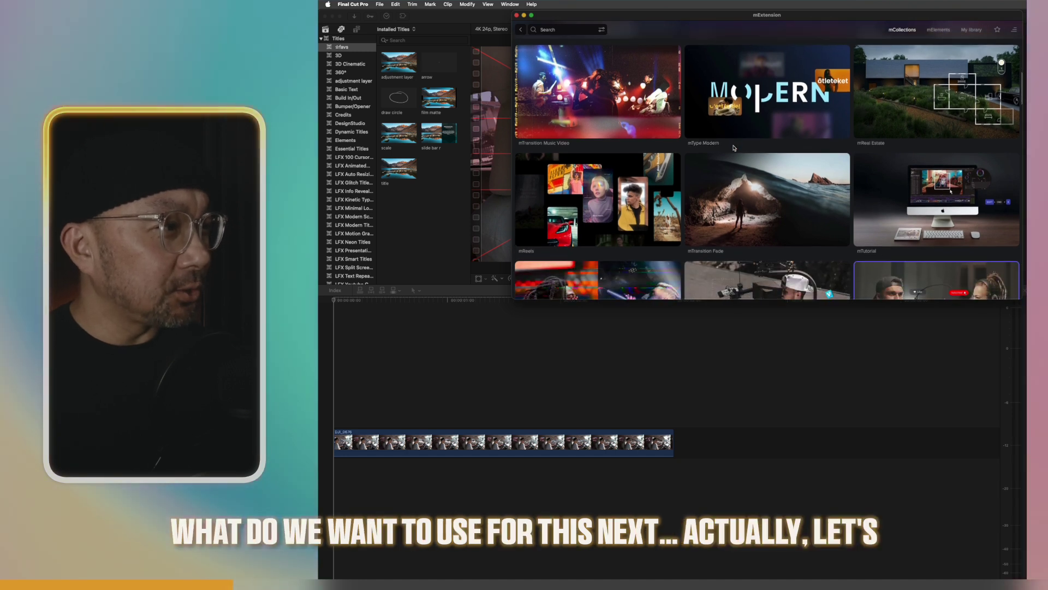
scroll(735, 148, down, 2)
scroll(734, 147, down, 3)
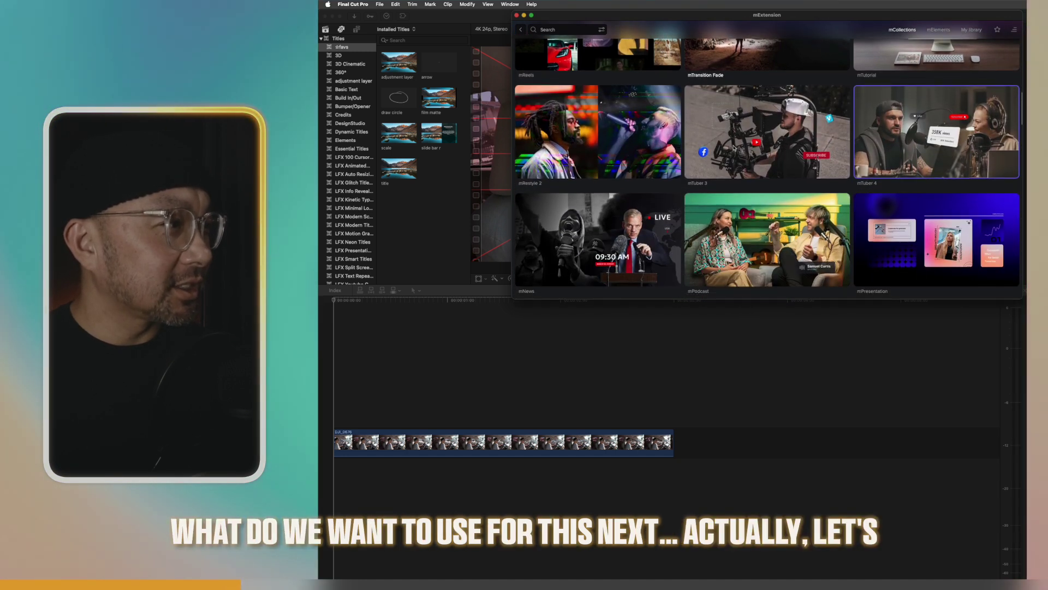
scroll(734, 148, down, 3)
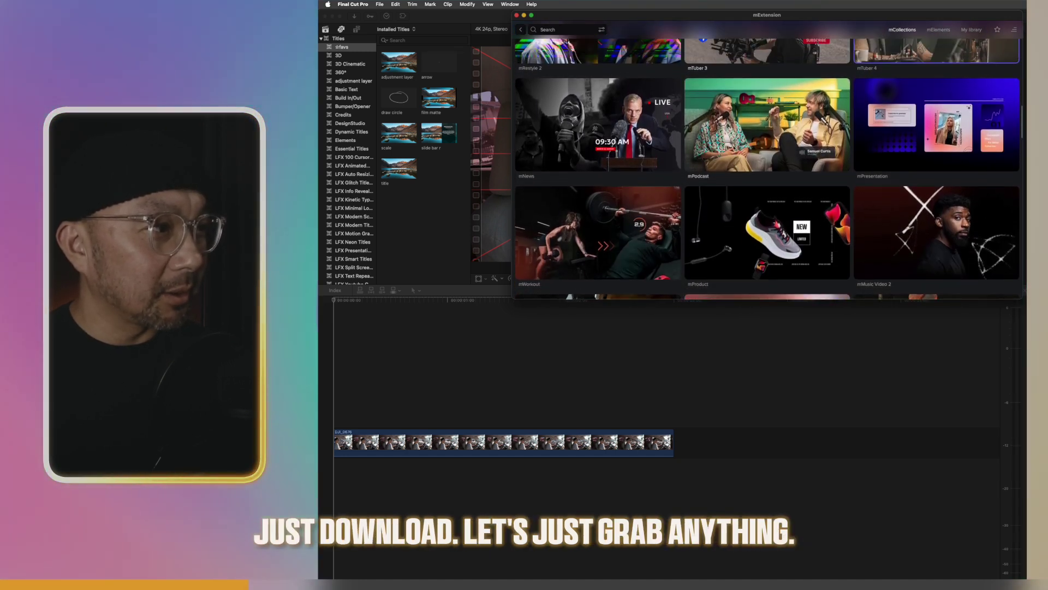
scroll(734, 148, up, 3)
Open the mRestyle 2 collection and request downloading all 28 items
click(611, 144)
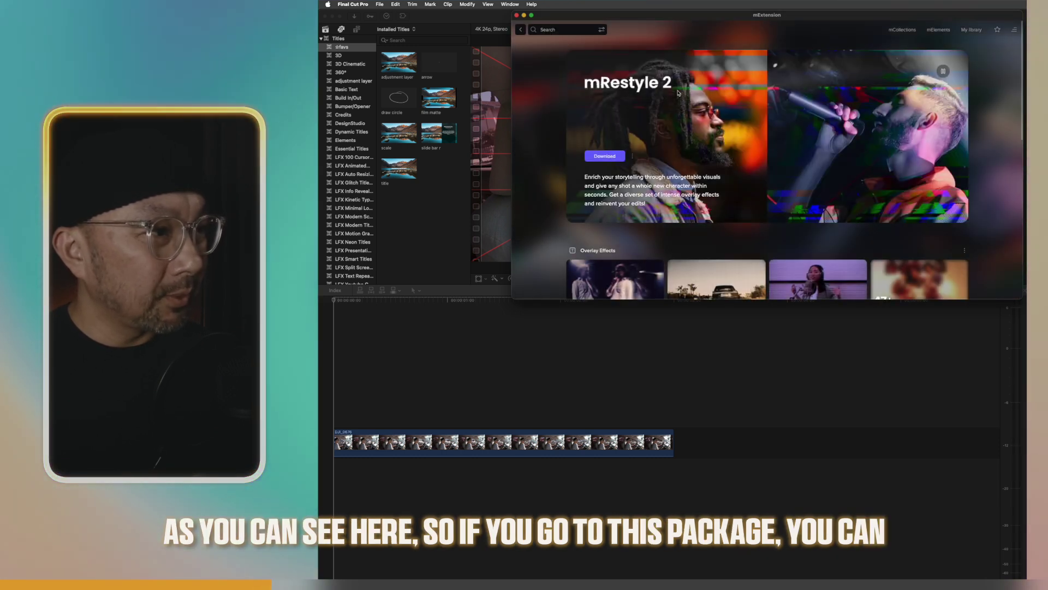
click(589, 156)
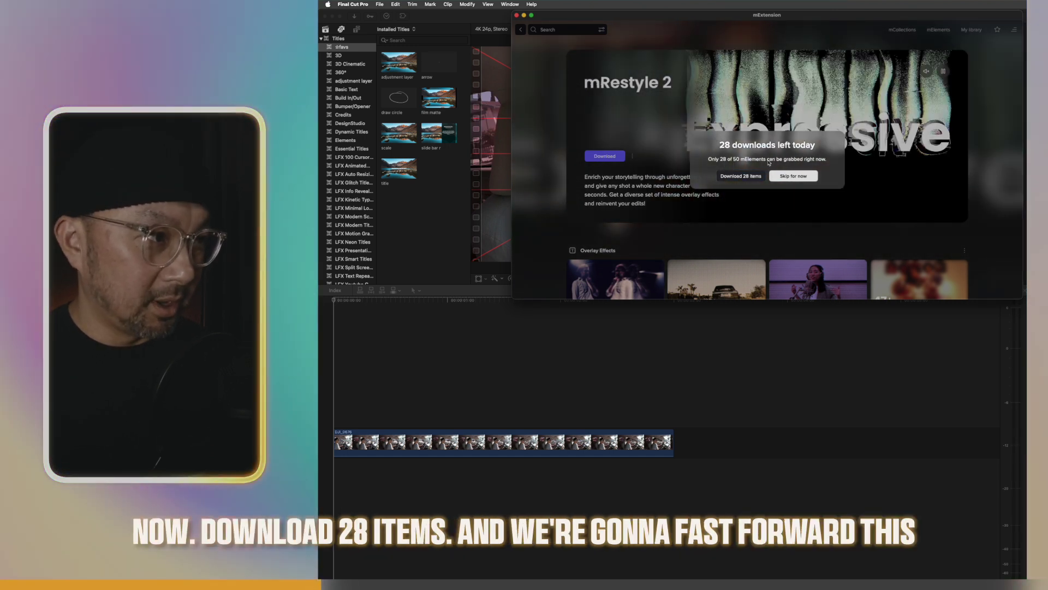
click(741, 177)
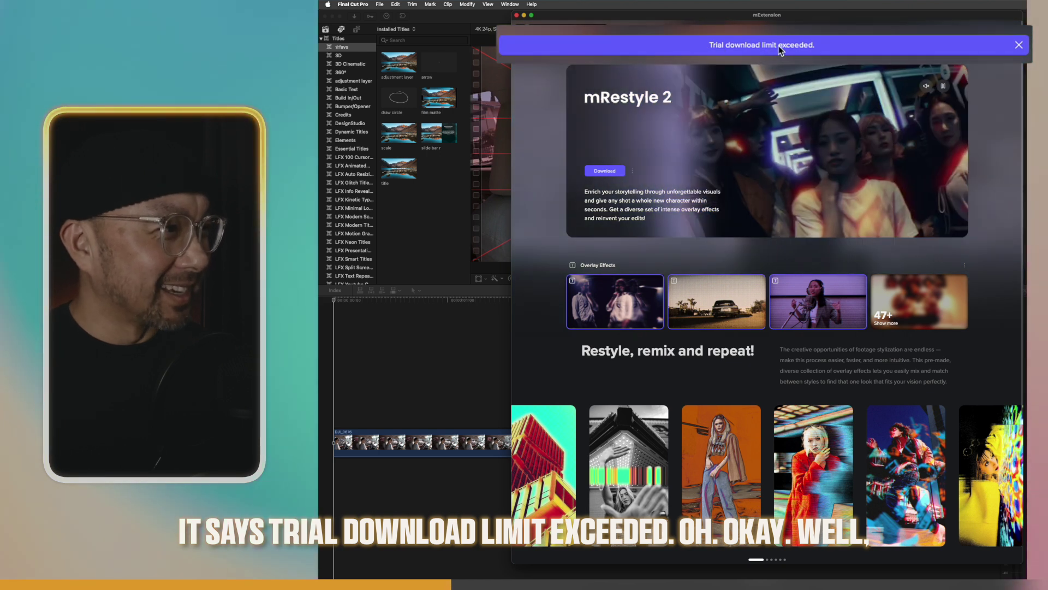
Dismiss the trial download limit notice and go through mCollections and mElements to My library
click(1019, 45)
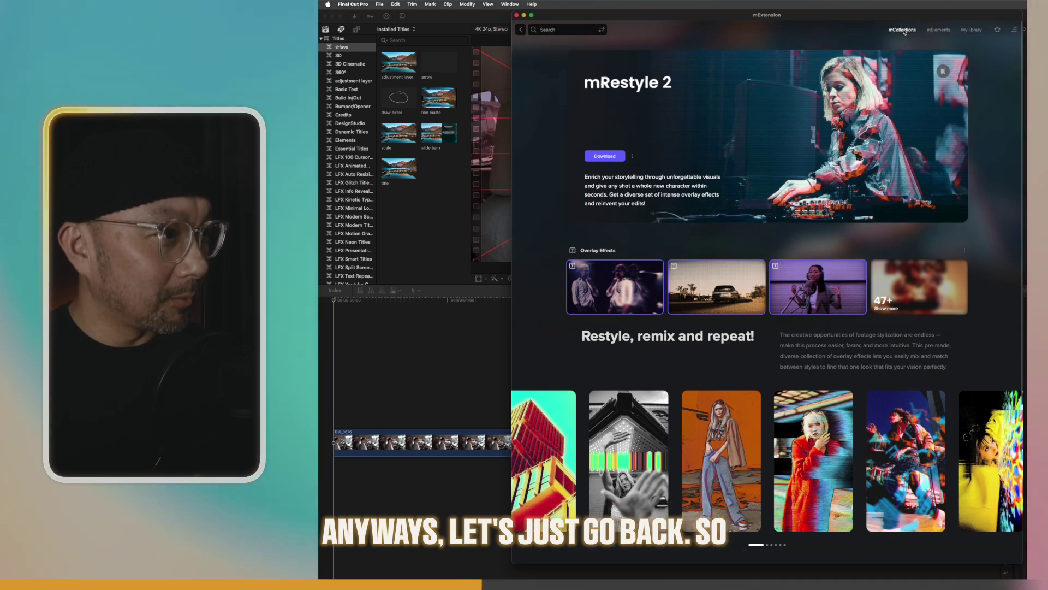
click(903, 30)
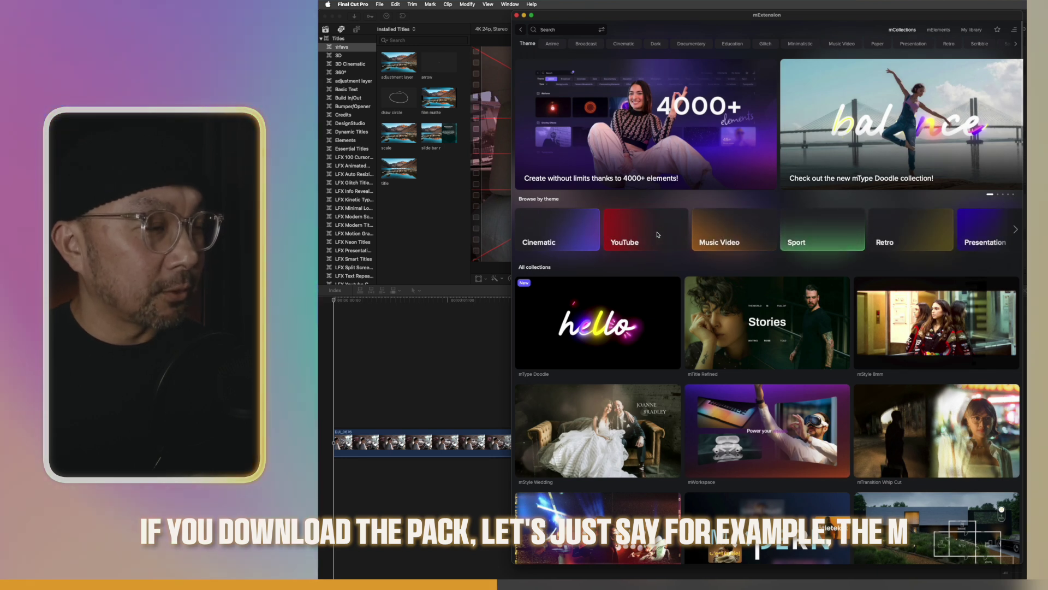
click(938, 29)
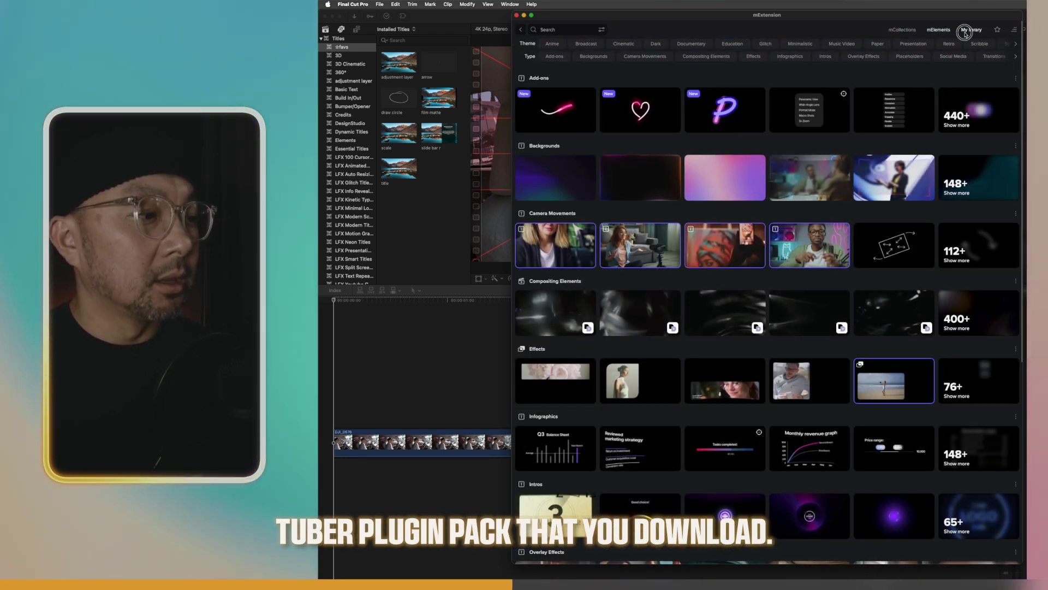
click(964, 30)
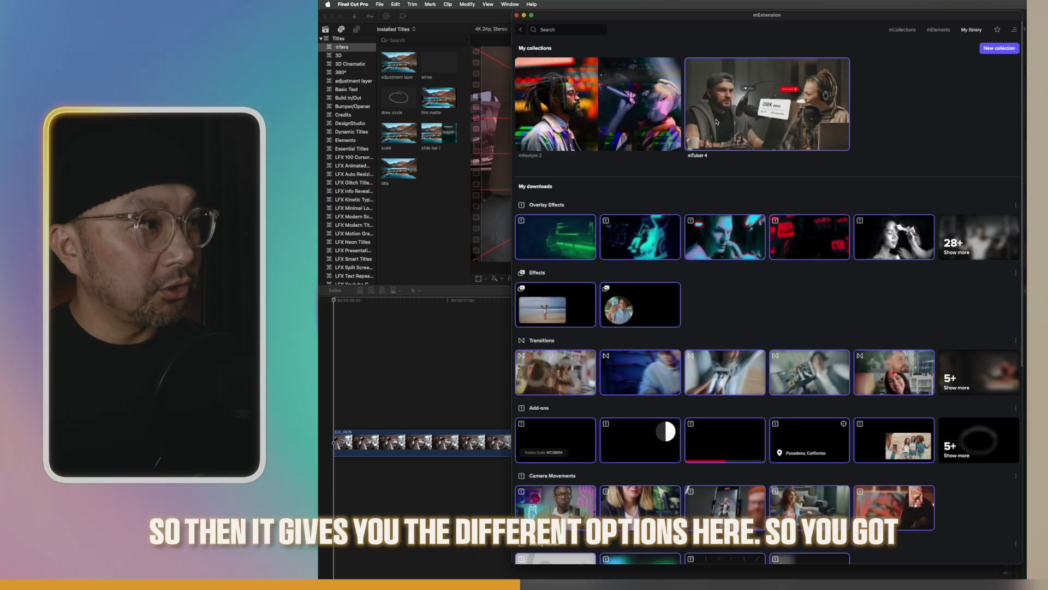
Open the mTuber 4 collection and scroll through its Typography, Social Media, Placeholders and Intros groups
click(717, 122)
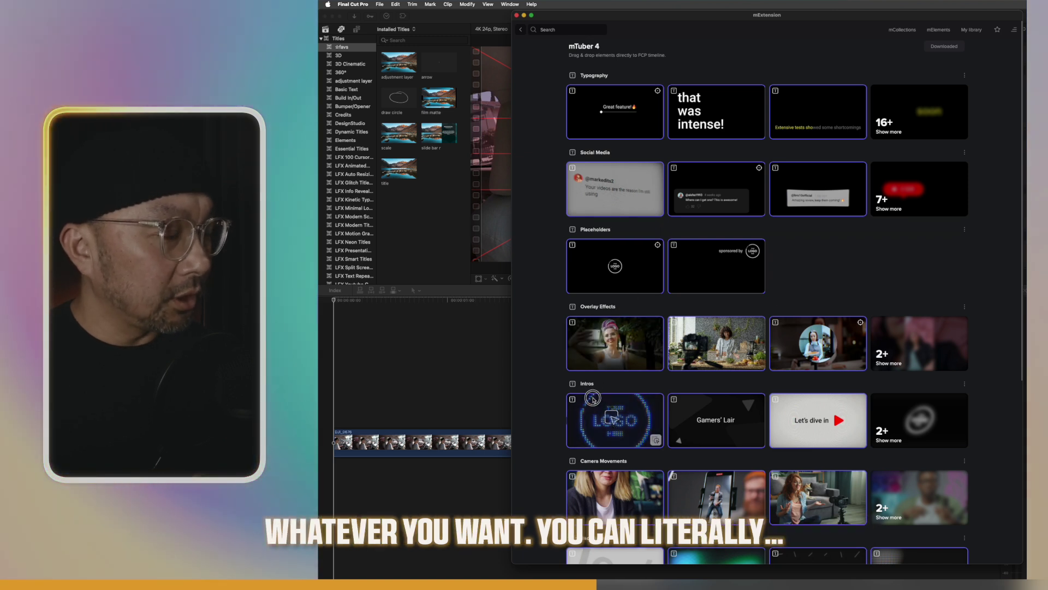
scroll(616, 445, down, 2)
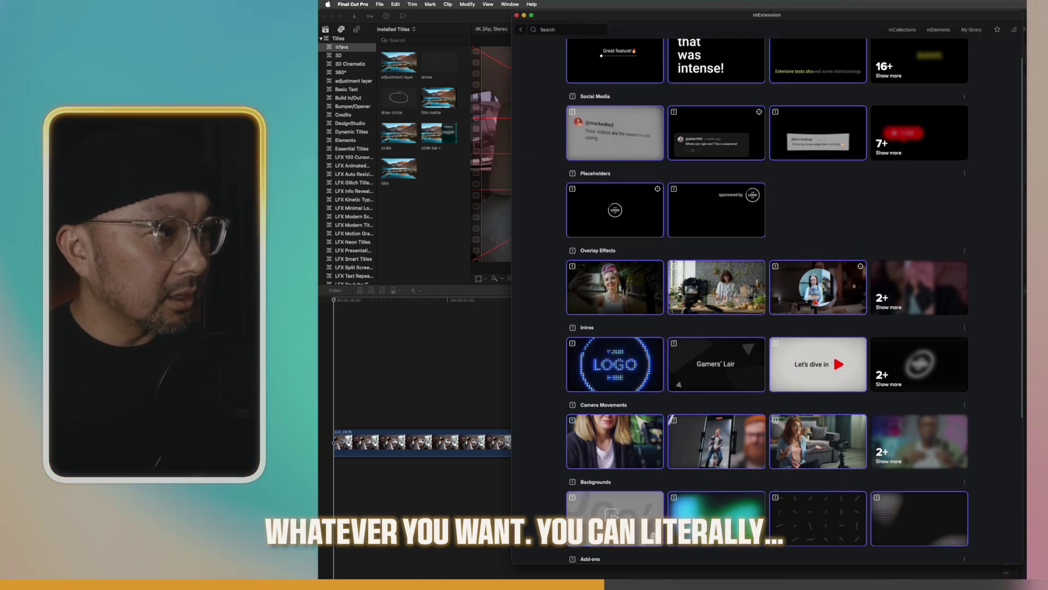
scroll(611, 505, down, 7)
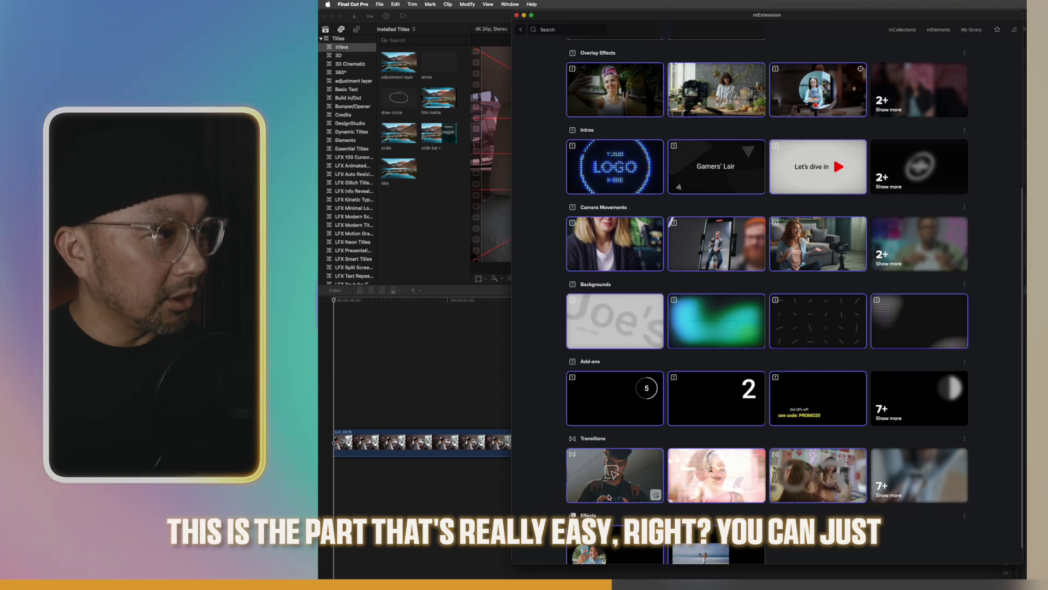
scroll(600, 335, down, 1)
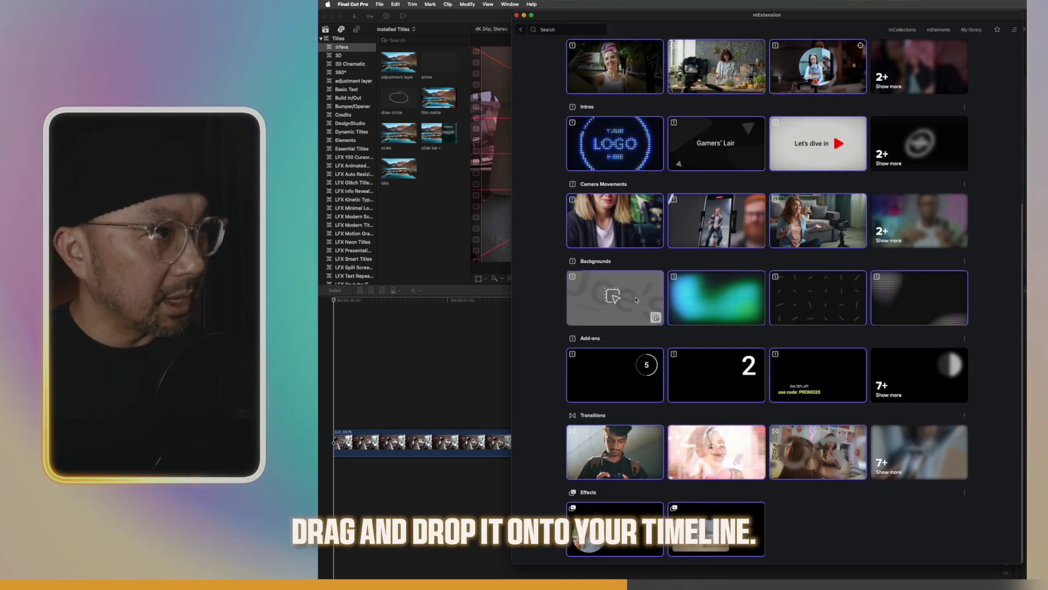
scroll(713, 264, up, 8)
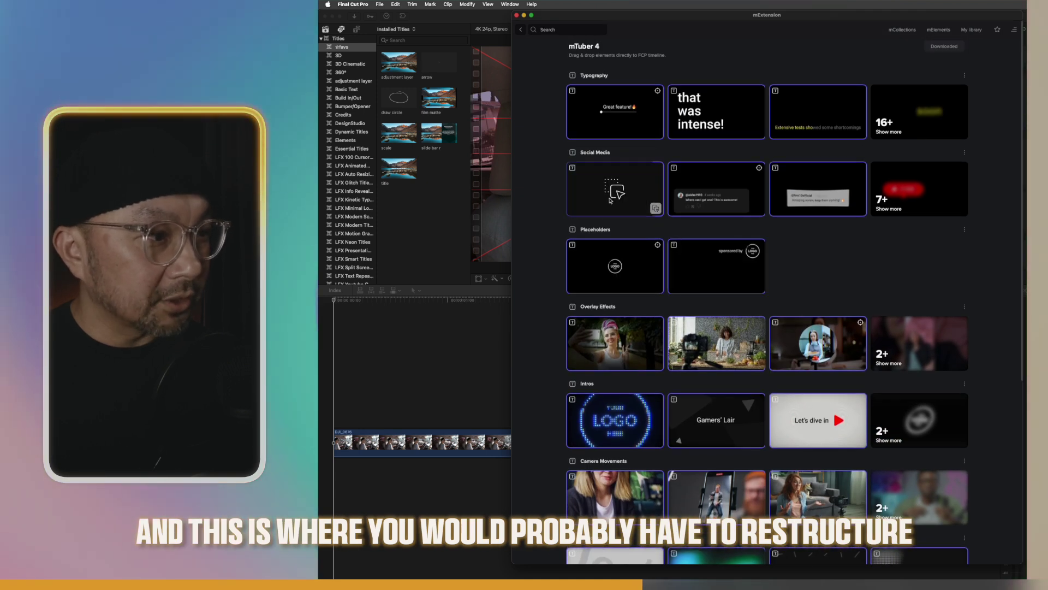
Add the first Social Media comment element to the timeline, then shrink and move mExtension aside
drag(606, 190, 381, 387)
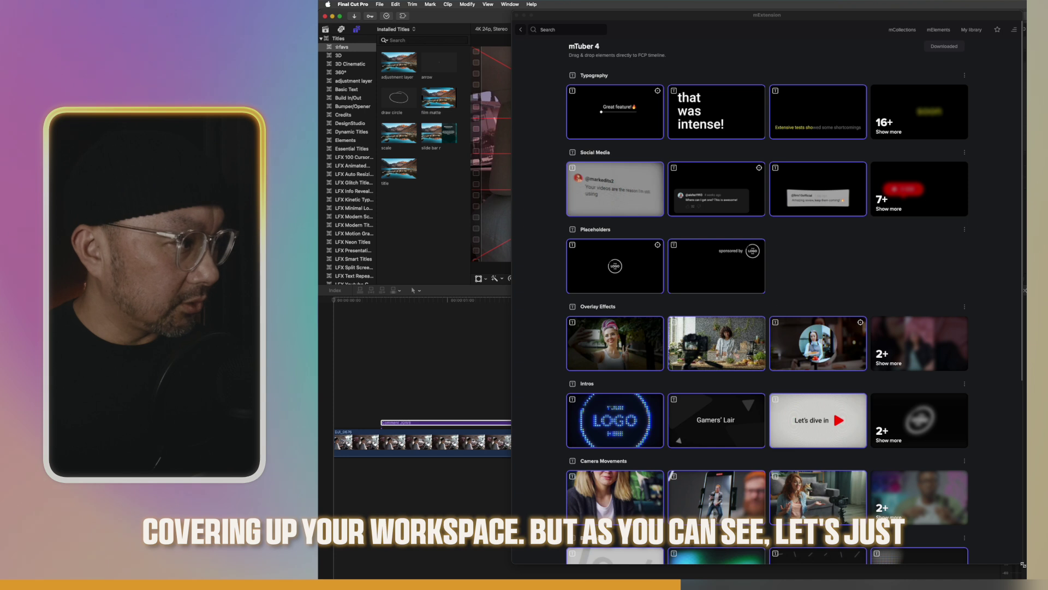
drag(1023, 564, 668, 318)
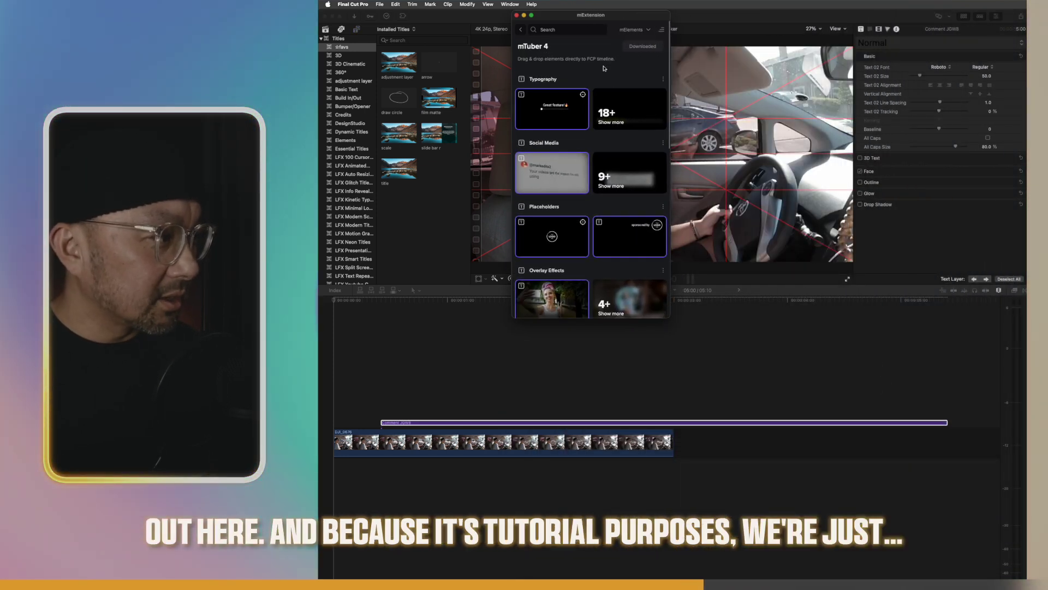
drag(589, 13, 398, 13)
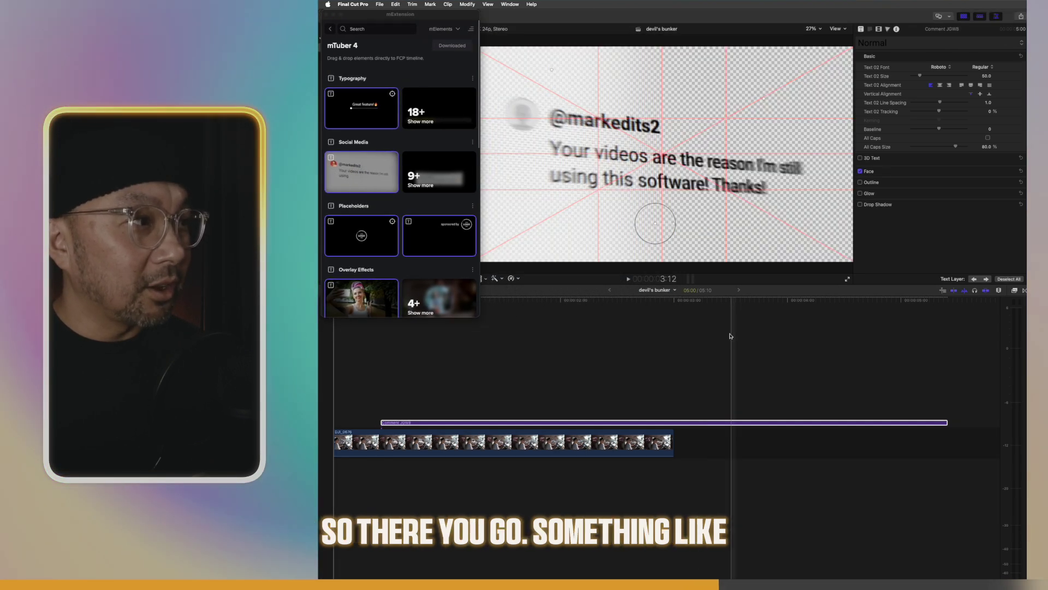
Move the comment title to the timeline start and play it over the driving clip
click(690, 428)
drag(683, 422, 597, 421)
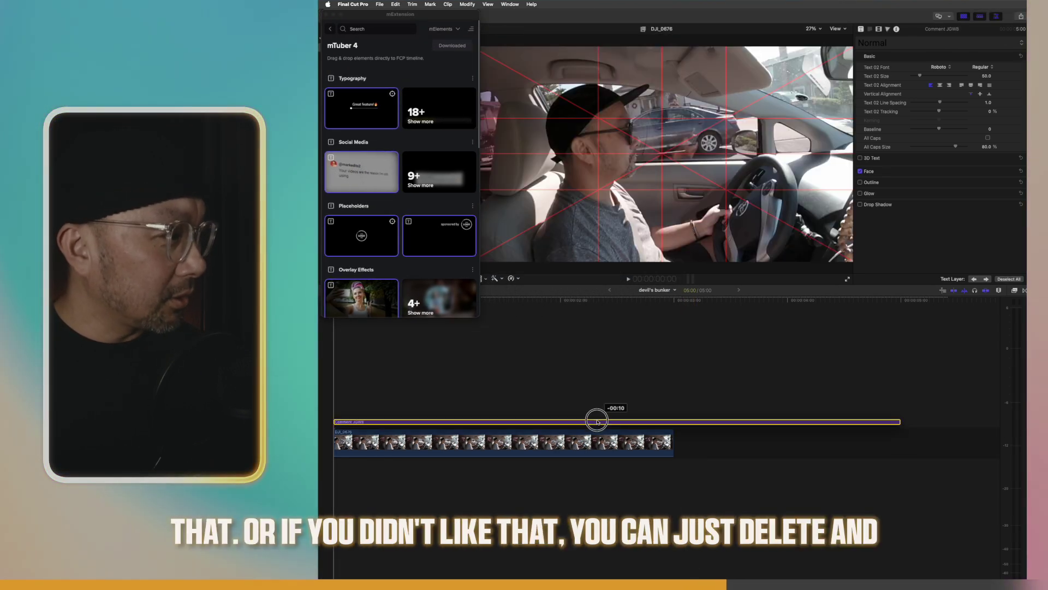
click(673, 377)
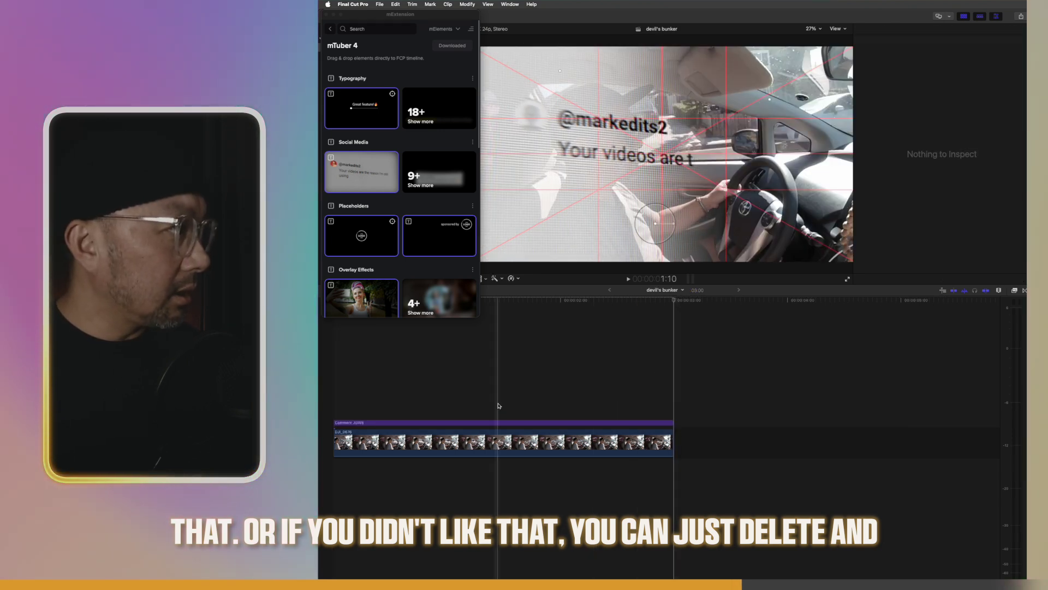
click(336, 388)
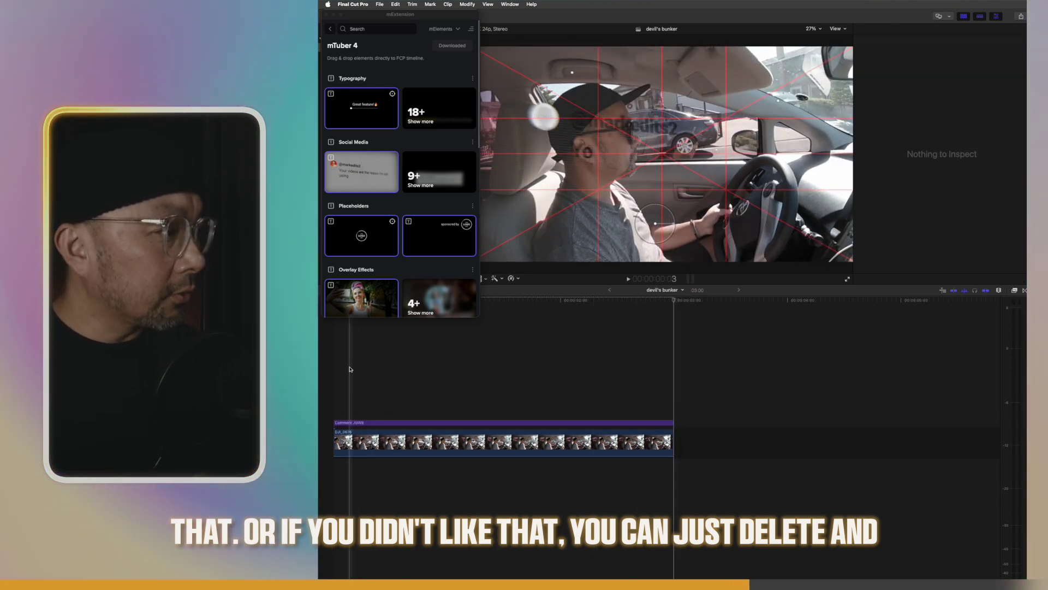
key(space)
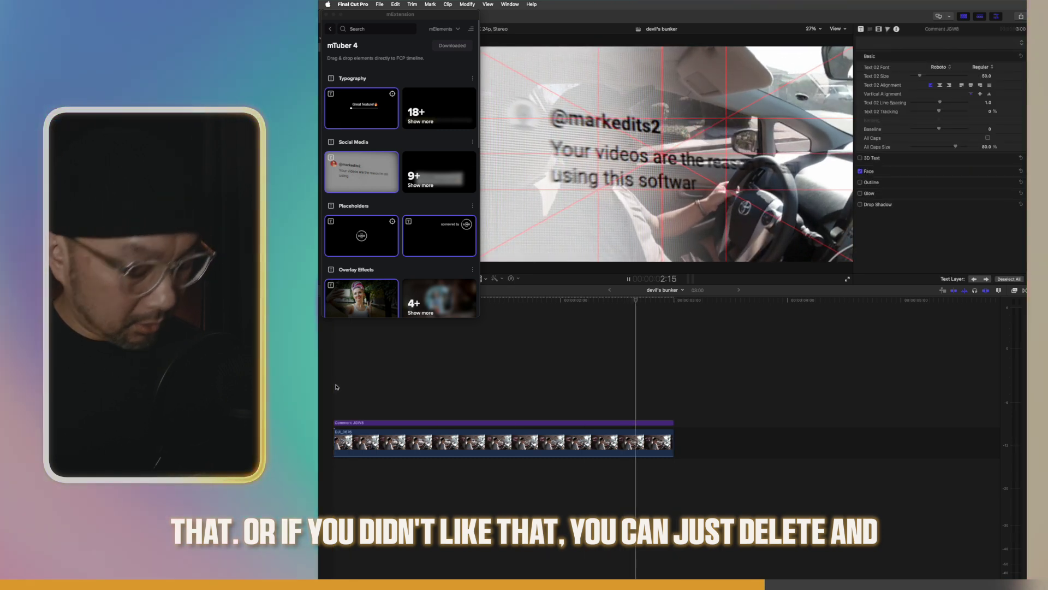
key(space)
Select the comment title clip and delete it from the timeline
drag(371, 295, 443, 424)
key(Delete)
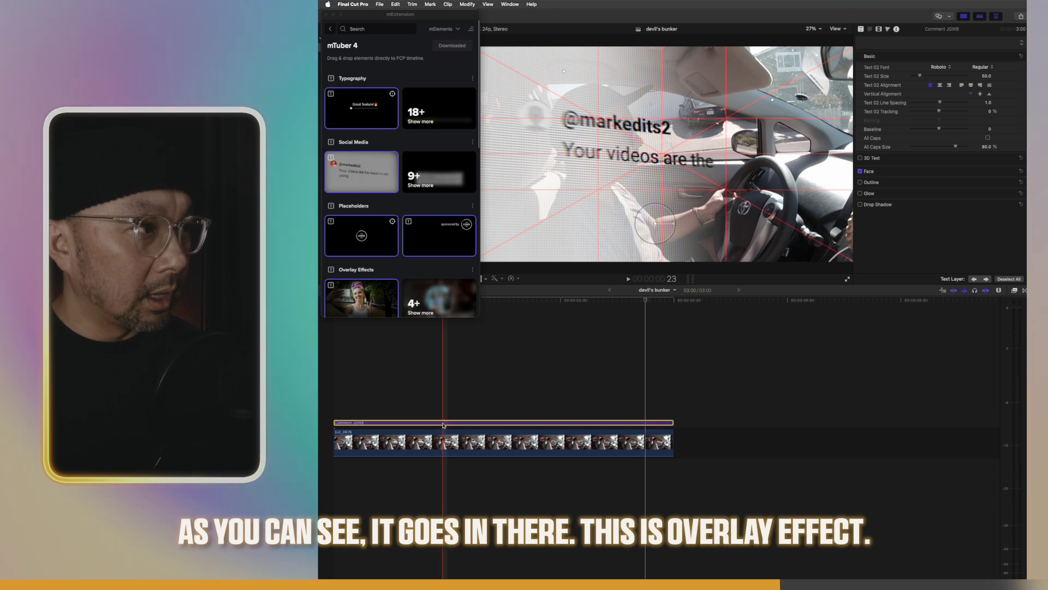
scroll(355, 205, down, 5)
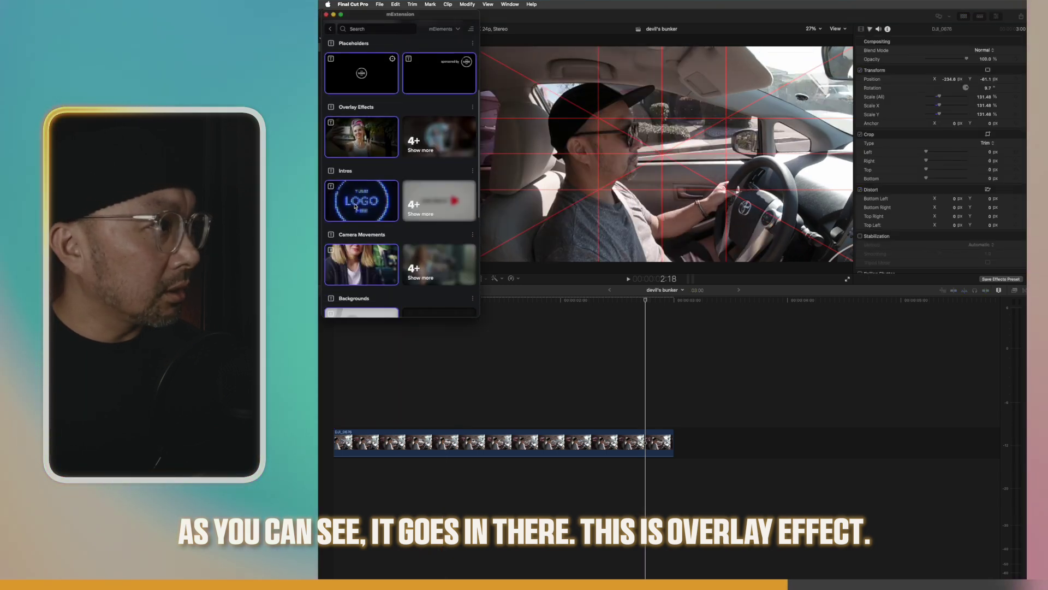
Place a Feather Selection overlay above the driving clip, trim it to match, and center it on the driver's face
drag(349, 144, 335, 420)
click(680, 358)
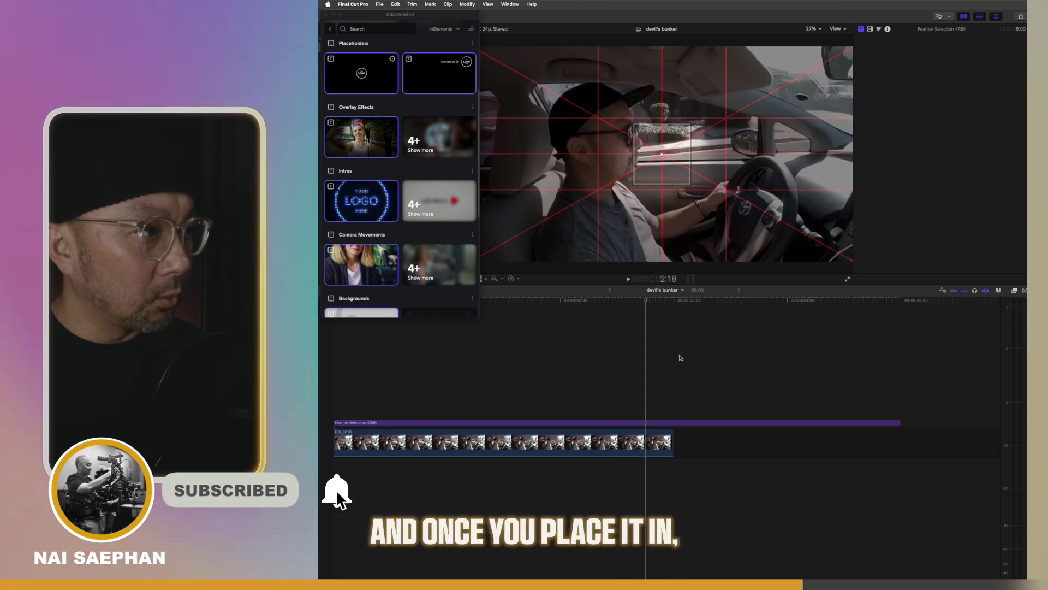
key(Left)
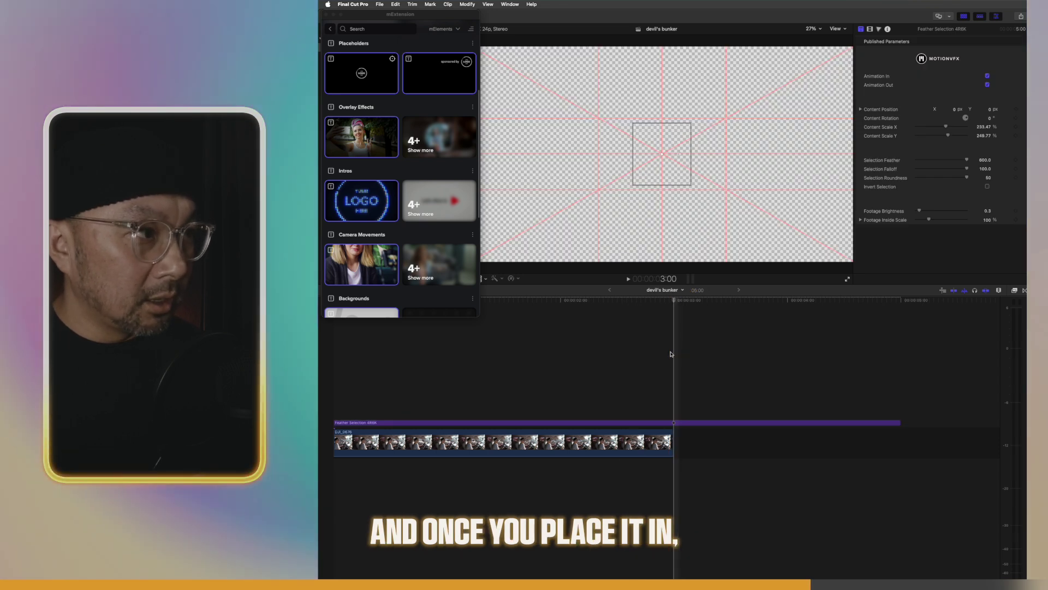
key(alt+])
key(space)
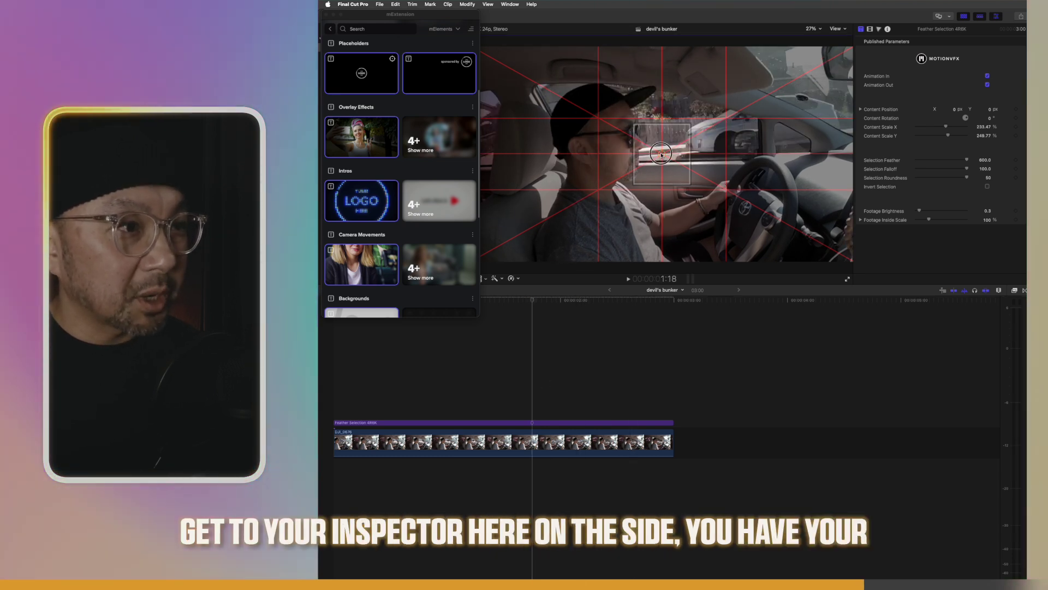
drag(661, 154, 596, 127)
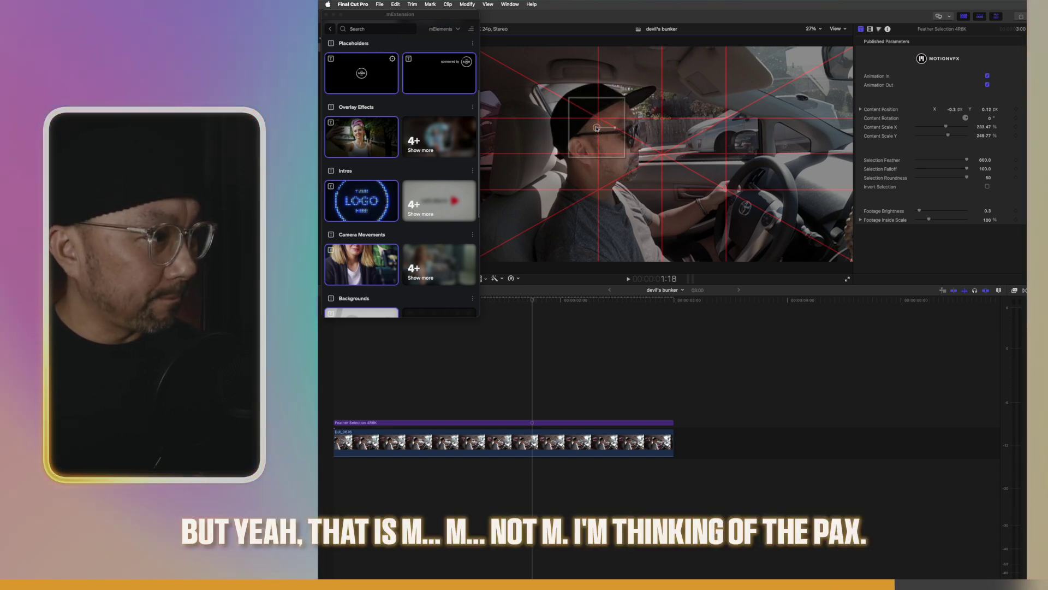